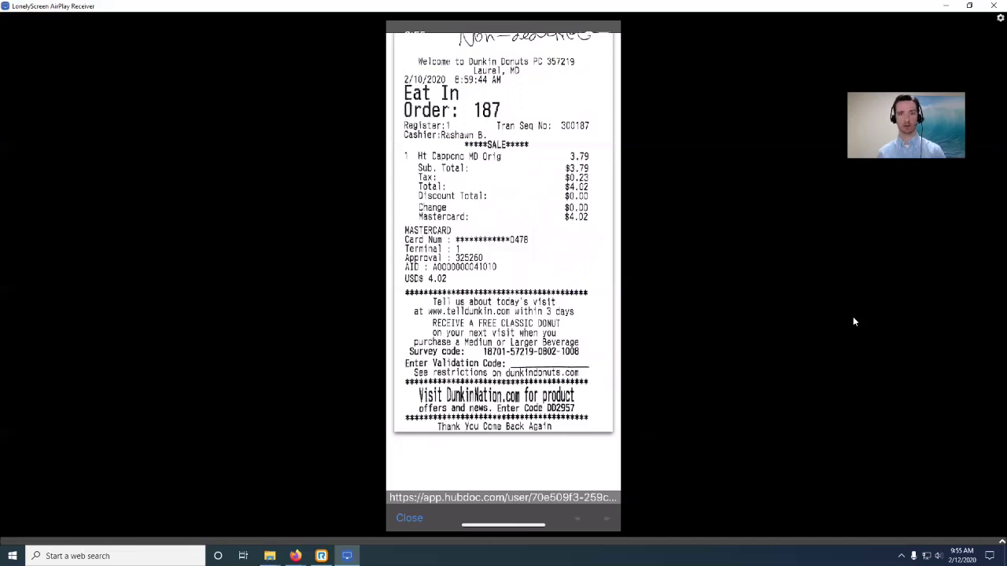
- Switch from the AirPlay receiver to Hubdoc and review the extracted details of the selected Xerox document
{"action": "left_click", "coordinate": [947, 7]}
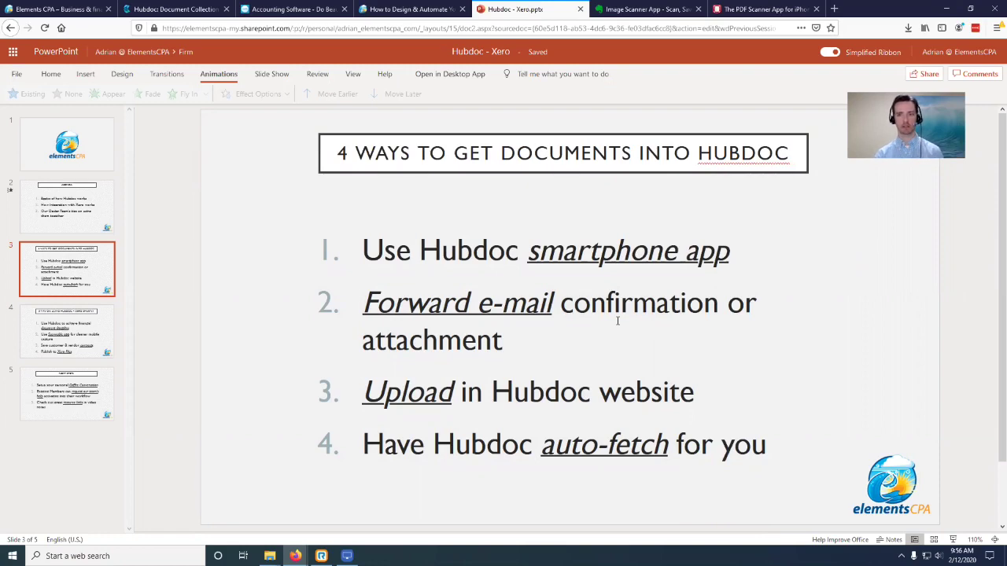
{"action": "key", "text": "alt+Tab"}
{"action": "key", "text": "alt+Tab"}
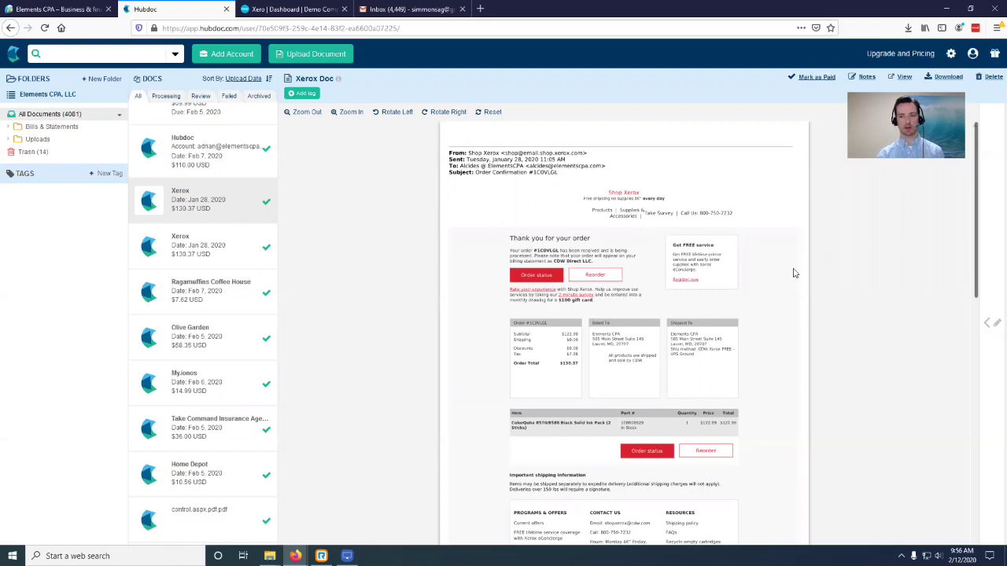
{"action": "left_click", "coordinate": [994, 298]}
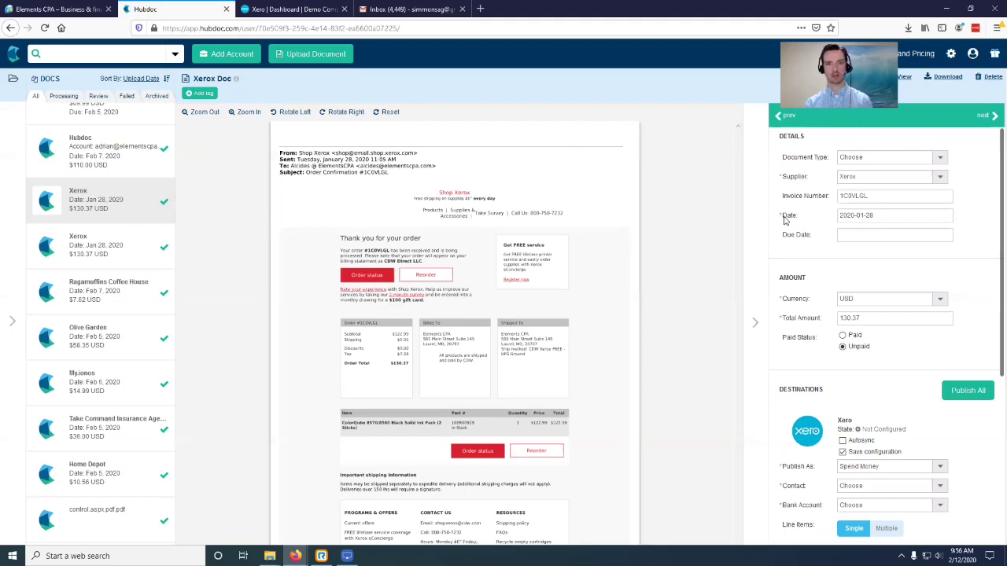
{"action": "left_click", "coordinate": [760, 257]}
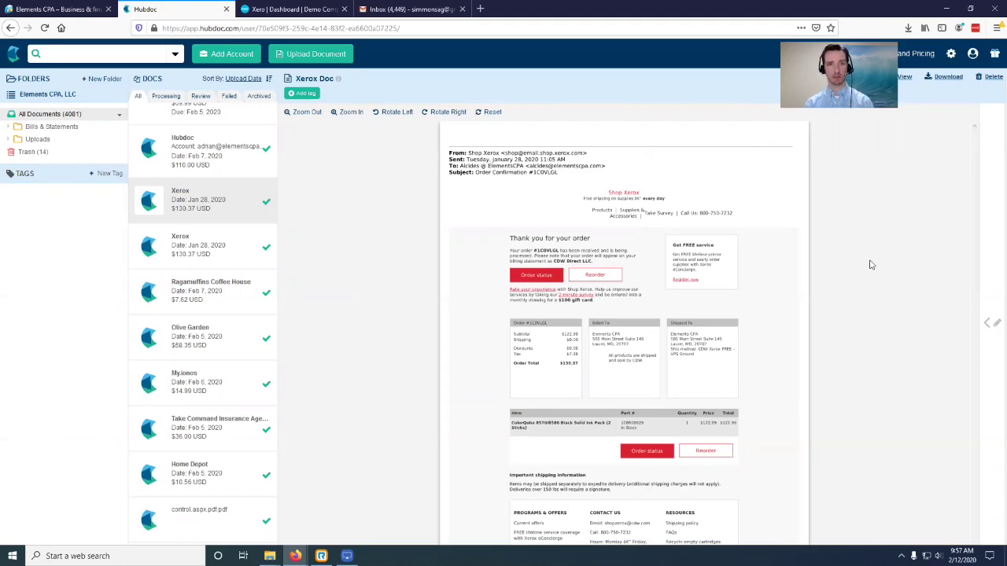
- View the document upload options after consulting the slide on ways to get documents into Hubdoc, leaving without adding a file
{"action": "key", "text": "alt+Tab"}
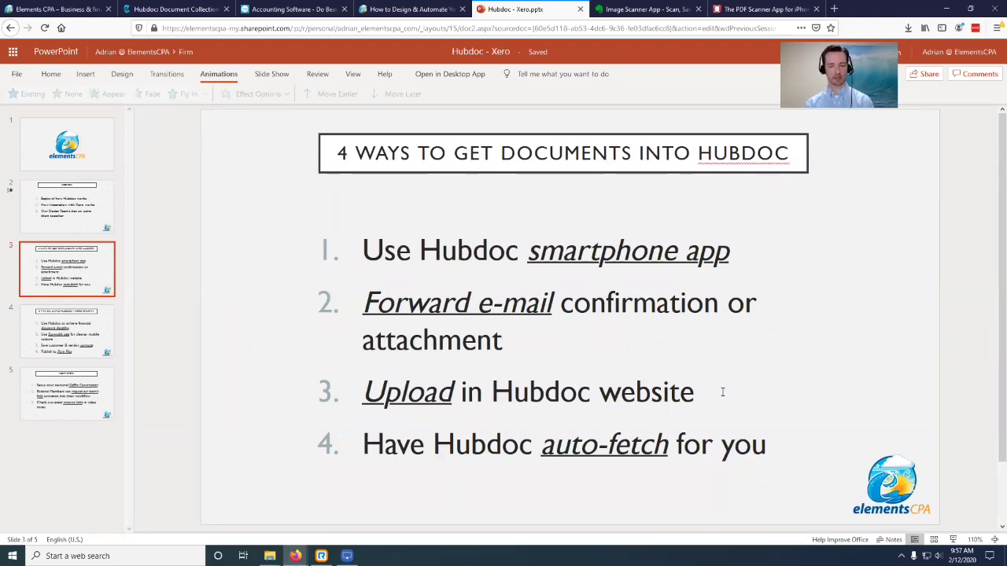
{"action": "key", "text": "alt+Tab"}
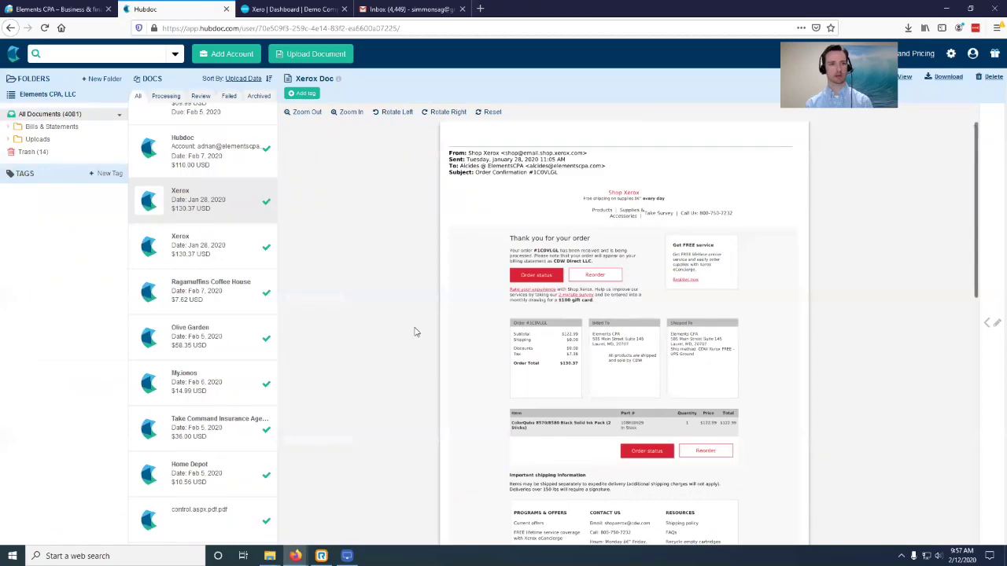
{"action": "left_click", "coordinate": [329, 55]}
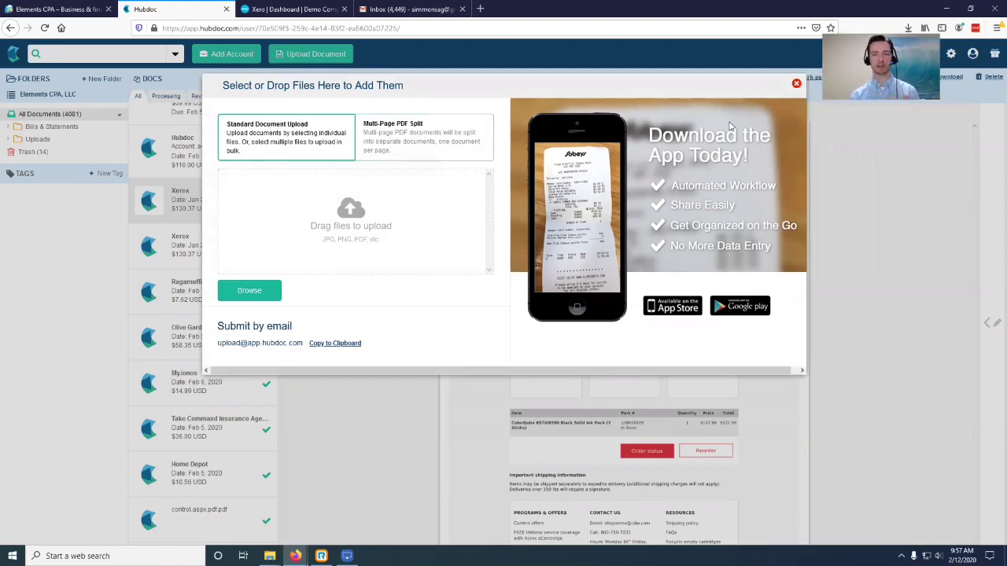
{"action": "left_click", "coordinate": [796, 85]}
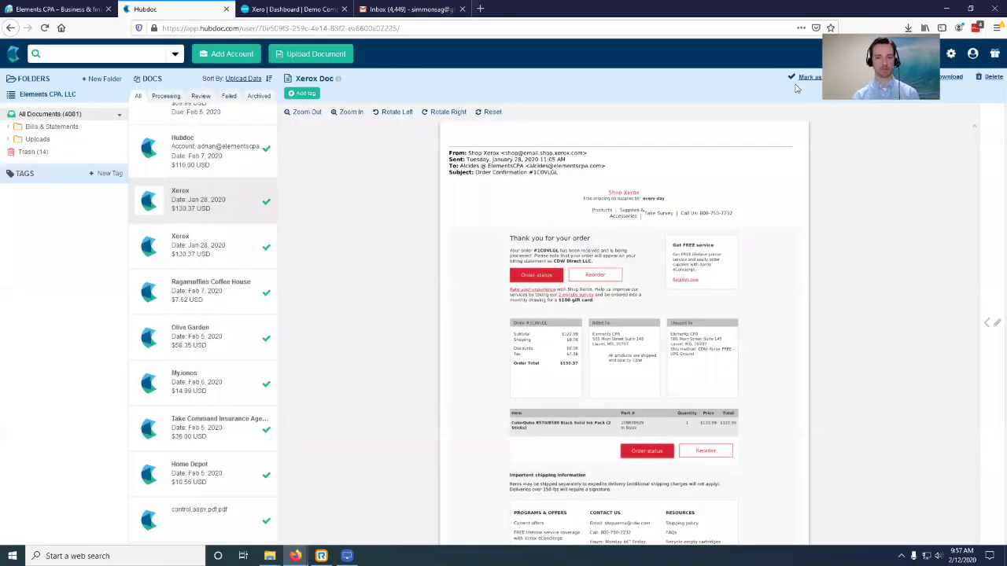
- Search for AT&T among the companies available for an automated account, without connecting one
{"action": "key", "text": "alt+Tab"}
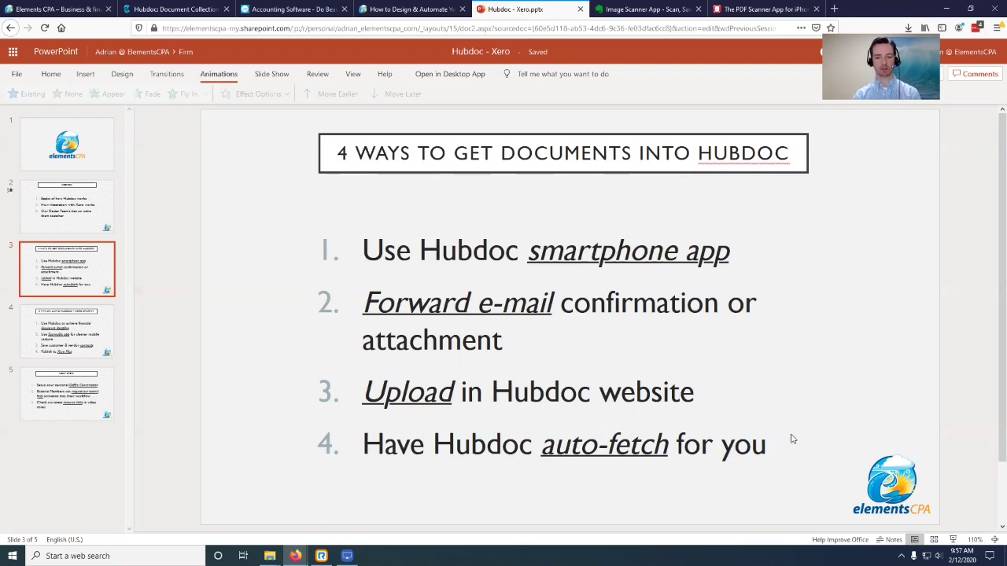
{"action": "key", "text": "alt+Tab"}
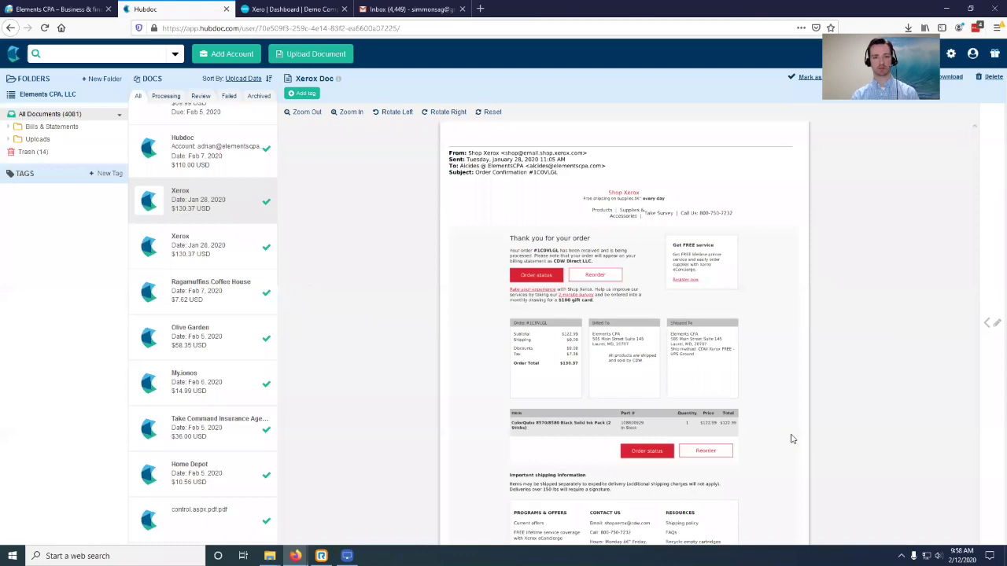
{"action": "left_click", "coordinate": [227, 57]}
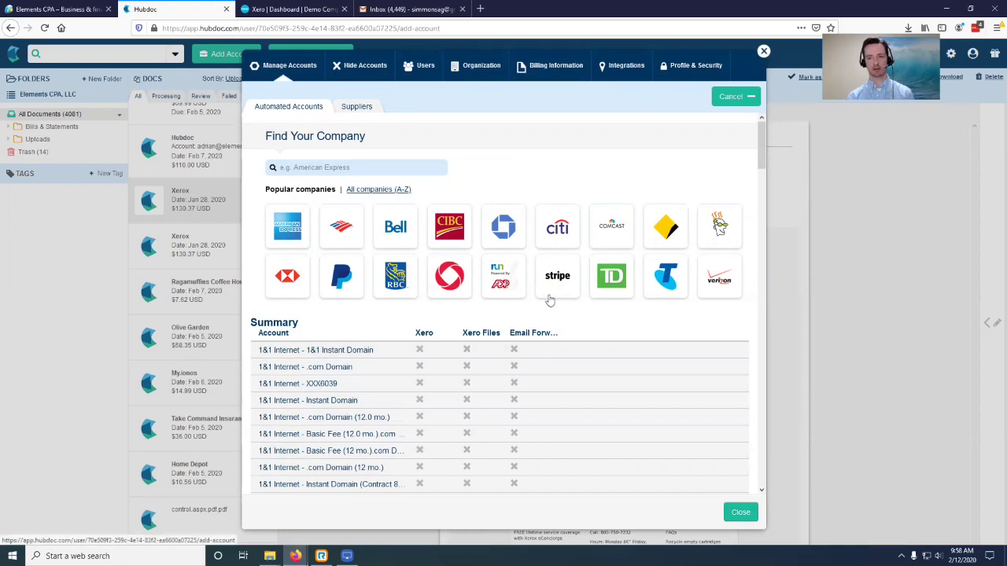
{"action": "left_click", "coordinate": [391, 167]}
{"action": "type", "text": "A"}
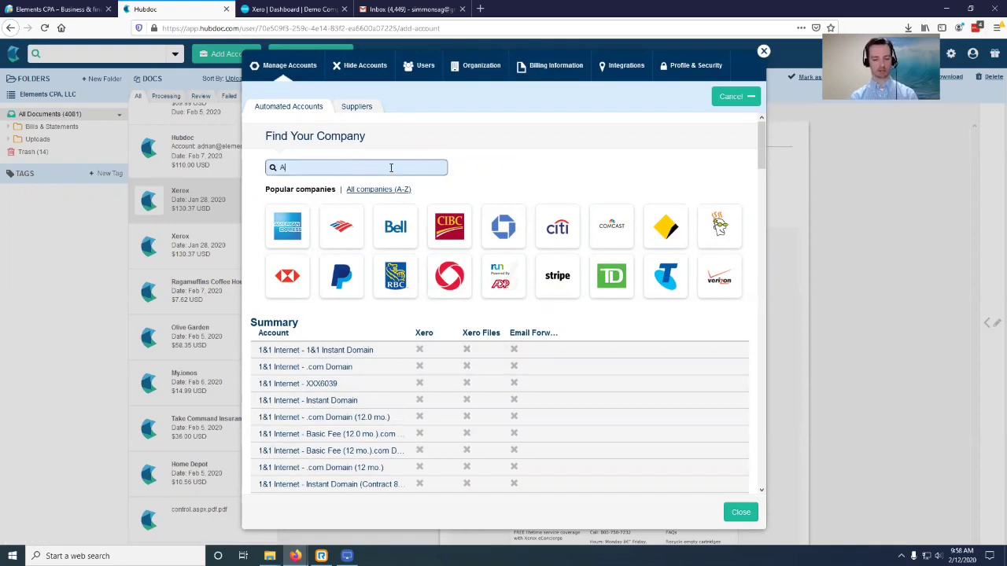
{"action": "type", "text": "T&T"}
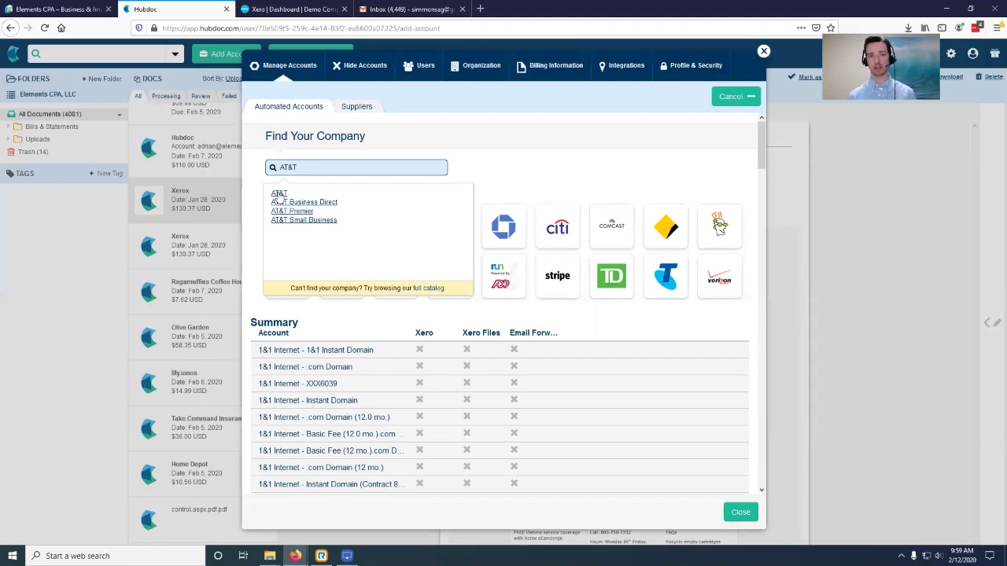
{"action": "left_click", "coordinate": [764, 52]}
- Expand the Uploads folder and look through its supplier subfolders
{"action": "key", "text": "alt+Tab"}
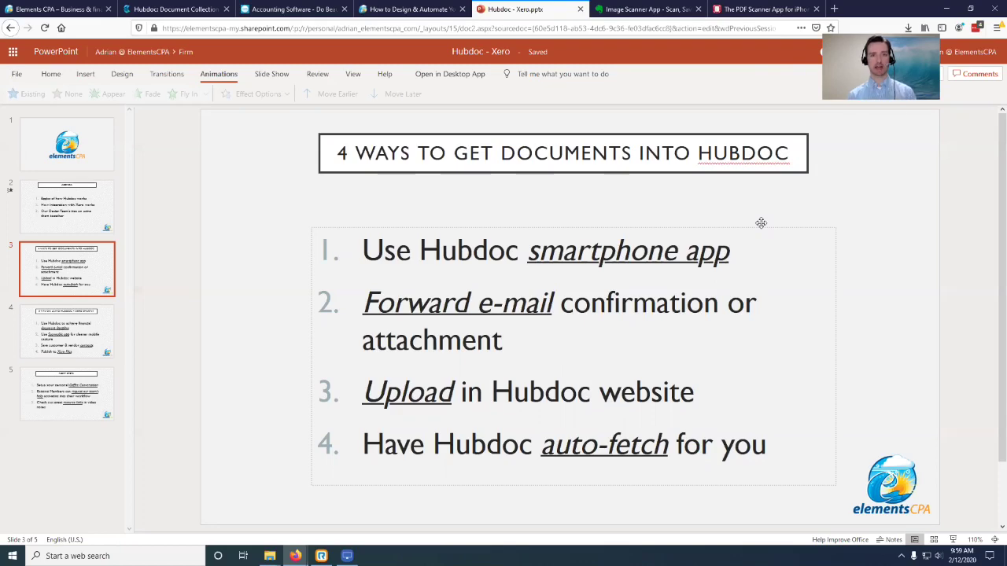
{"action": "key", "text": "alt+Tab"}
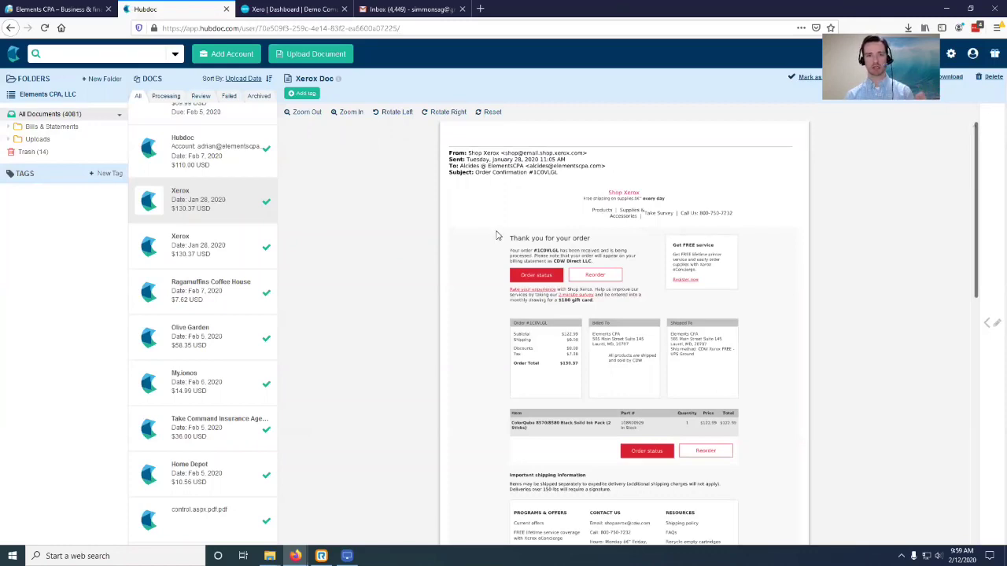
{"action": "left_click", "coordinate": [8, 141]}
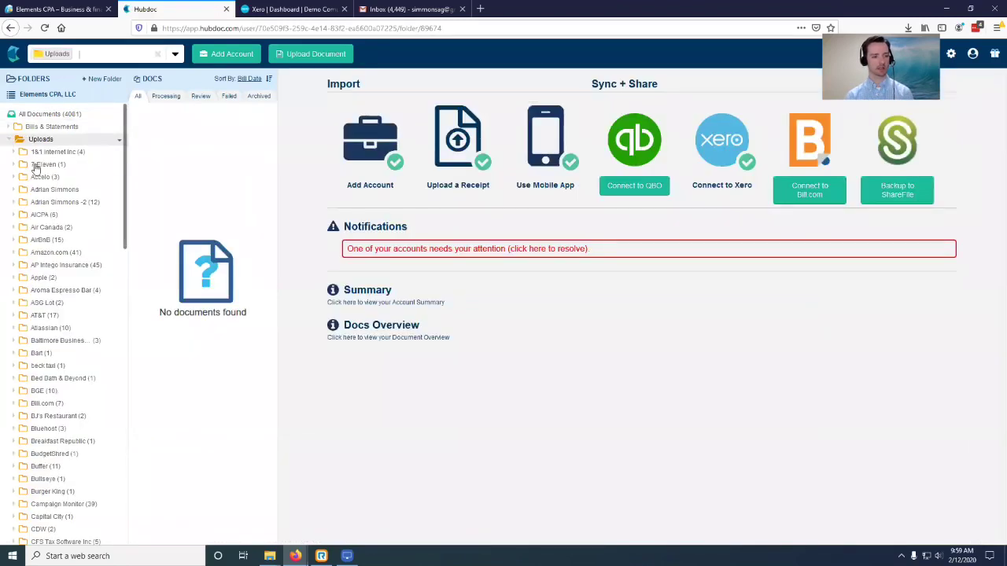
{"action": "scroll", "coordinate": [82, 221], "scroll_direction": "down", "scroll_amount": 3}
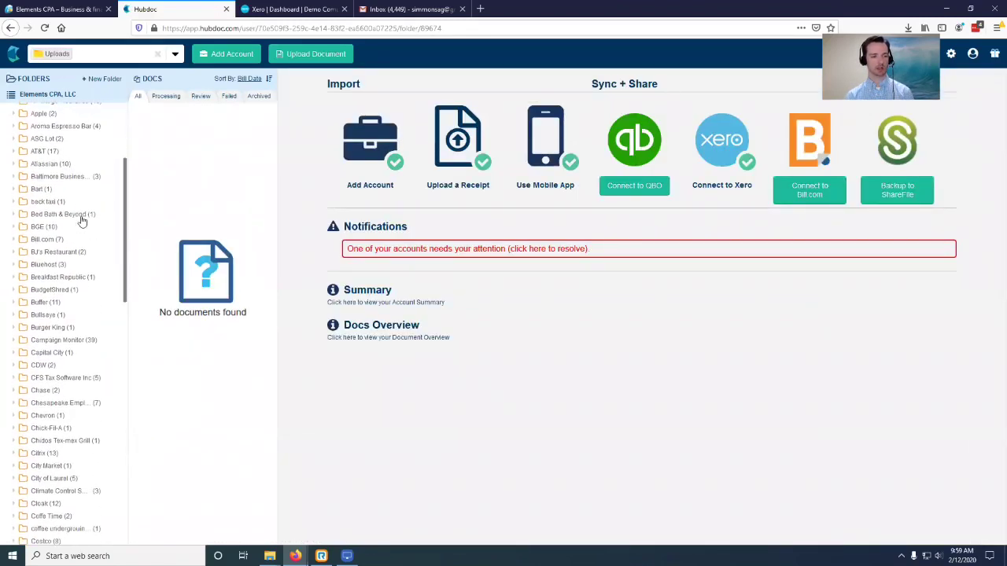
{"action": "scroll", "coordinate": [82, 221], "scroll_direction": "down", "scroll_amount": 8}
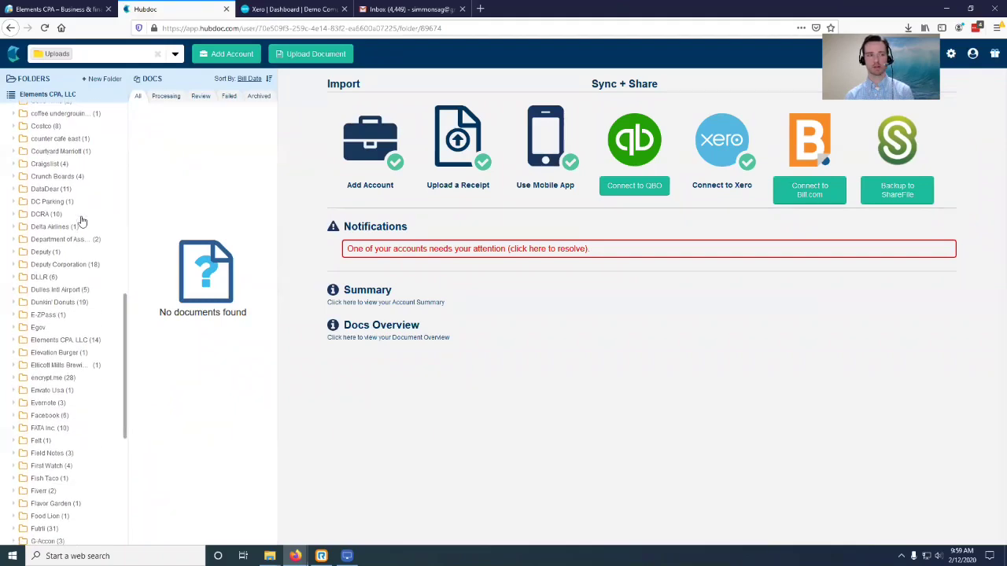
{"action": "scroll", "coordinate": [82, 221], "scroll_direction": "down", "scroll_amount": 10}
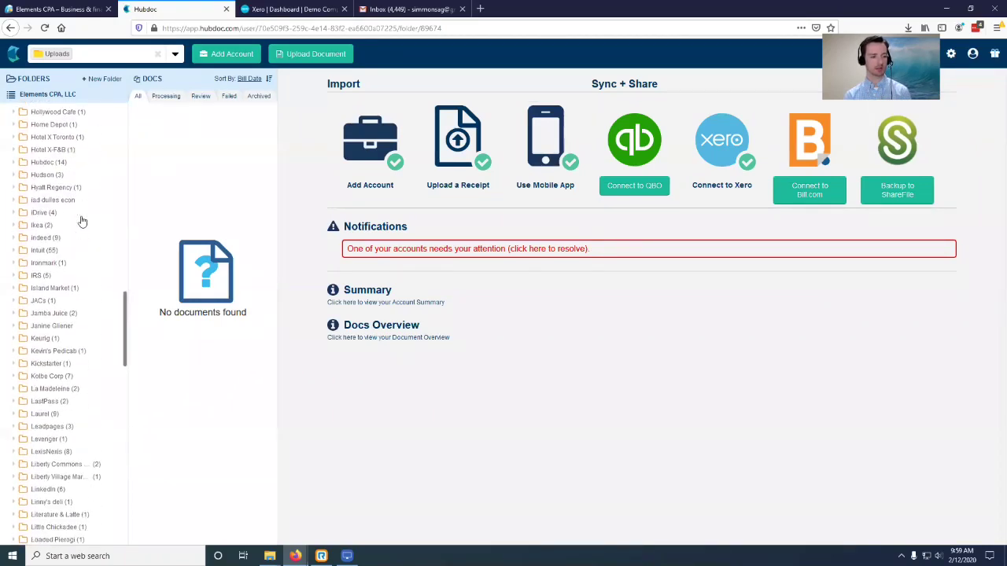
{"action": "scroll", "coordinate": [81, 221], "scroll_direction": "up", "scroll_amount": 20}
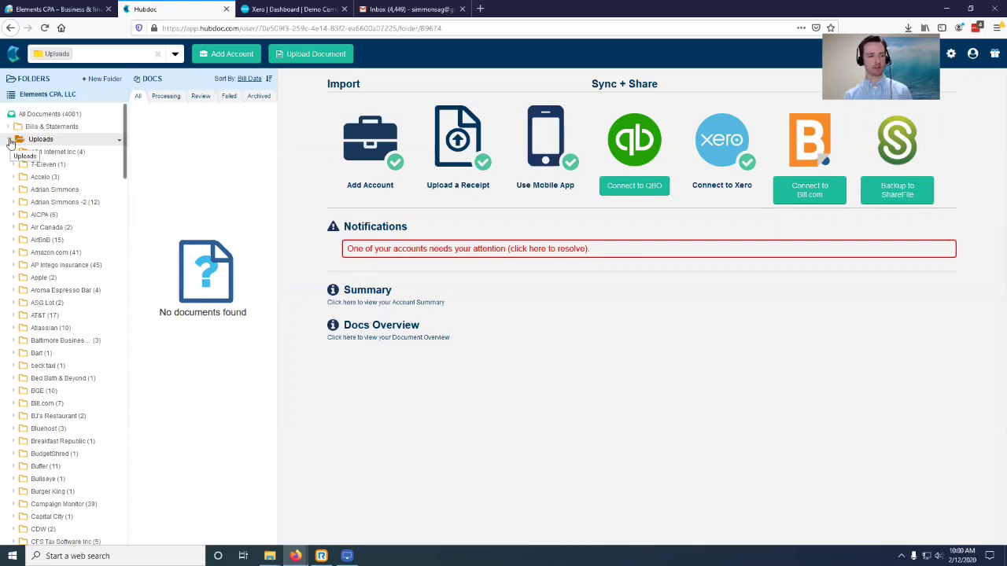
- Examine the available accounting, cloud storage, email forwarding and hardware integrations in the account settings
{"action": "key", "text": "alt+Tab"}
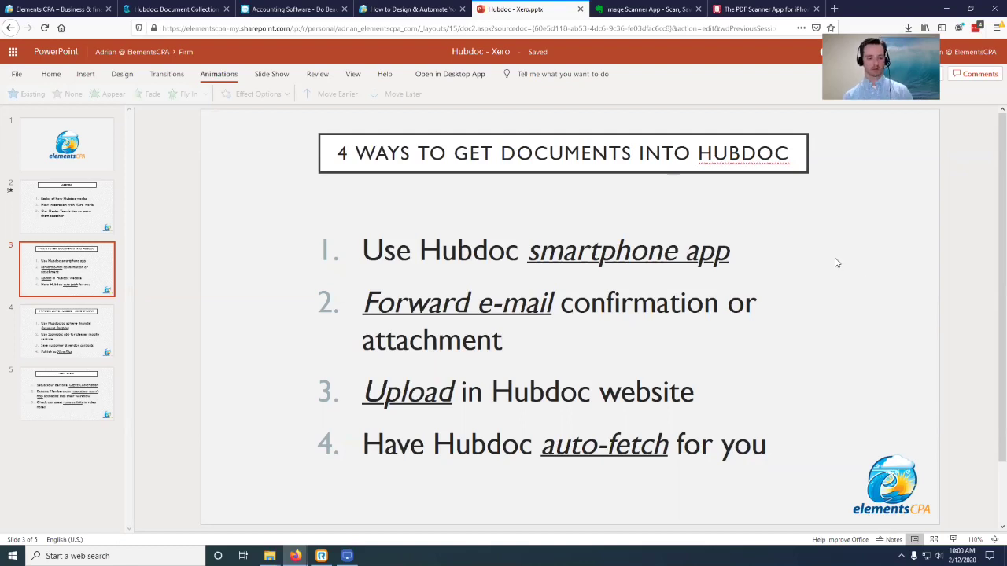
{"action": "key", "text": "alt+Tab"}
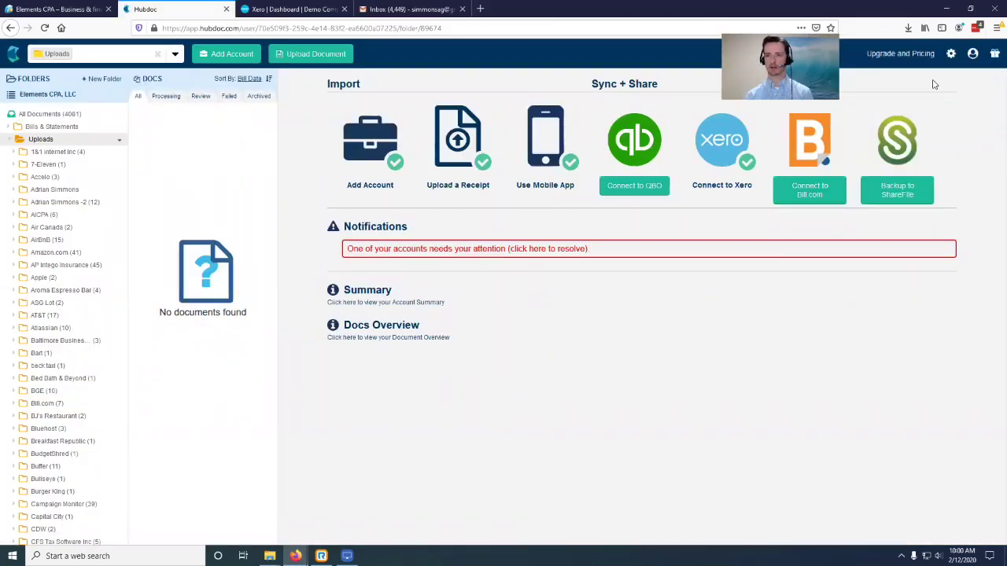
{"action": "left_click", "coordinate": [242, 62]}
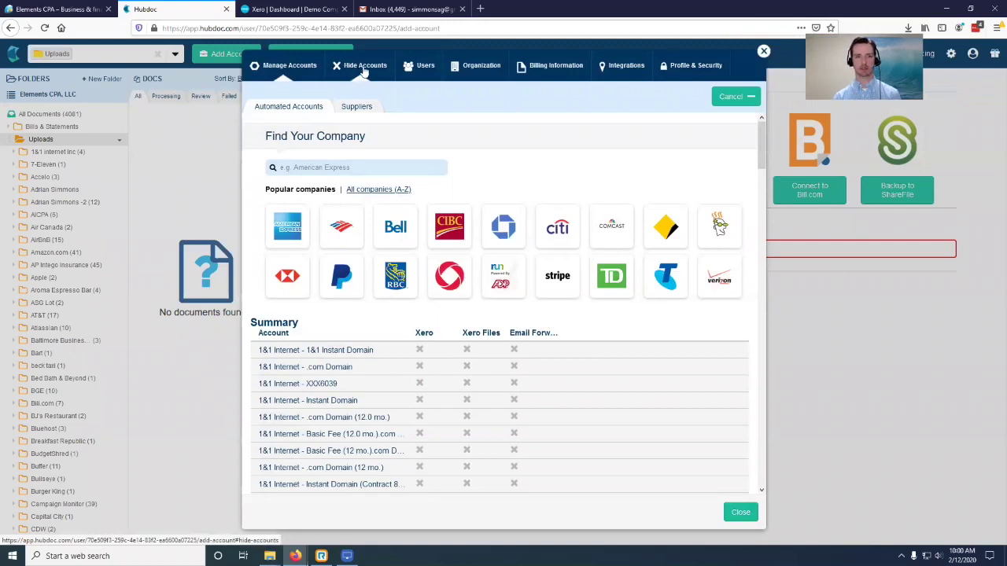
{"action": "left_click", "coordinate": [626, 67]}
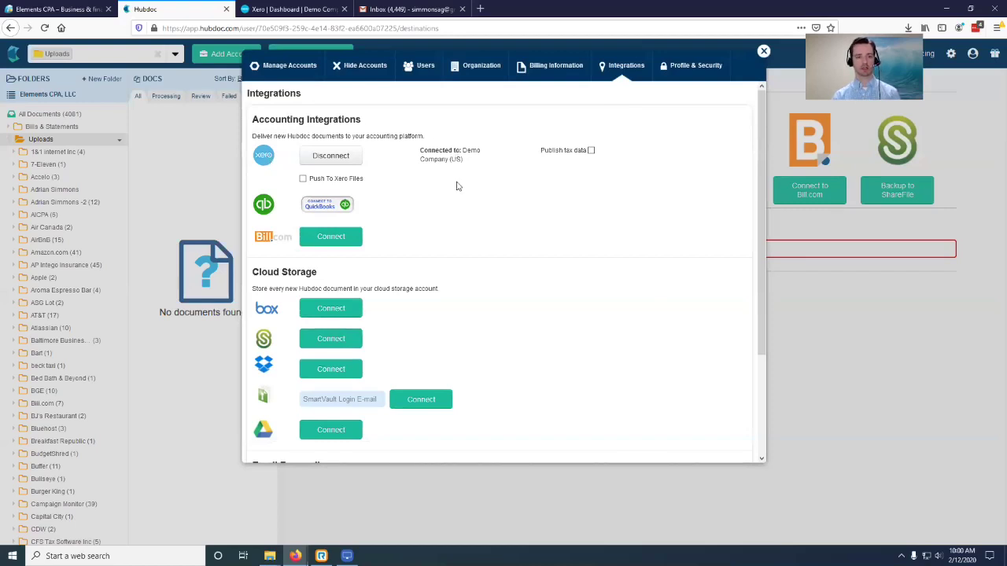
{"action": "scroll", "coordinate": [503, 232], "scroll_direction": "down", "scroll_amount": 1}
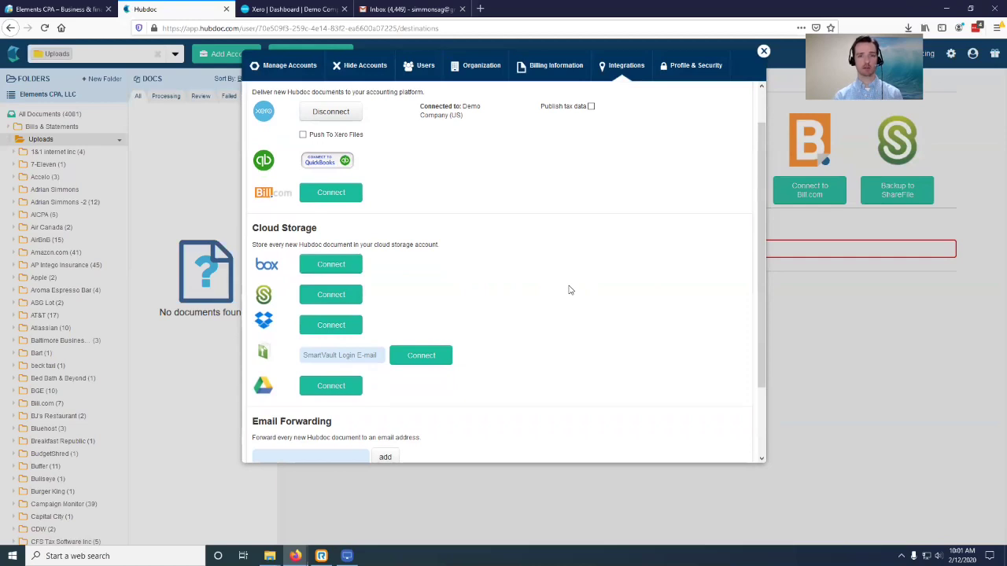
{"action": "scroll", "coordinate": [571, 290], "scroll_direction": "down", "scroll_amount": 1}
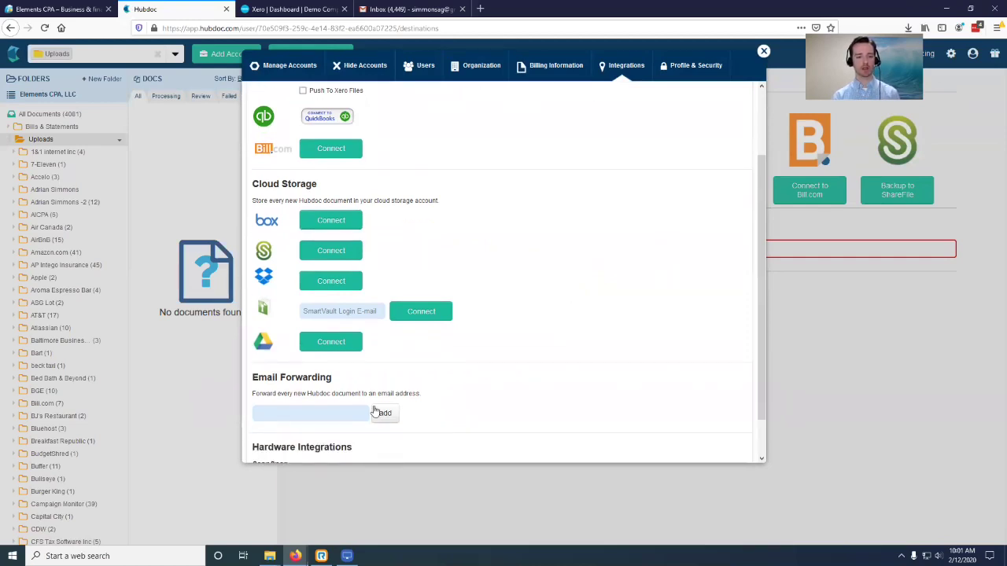
{"action": "scroll", "coordinate": [338, 397], "scroll_direction": "down", "scroll_amount": 1}
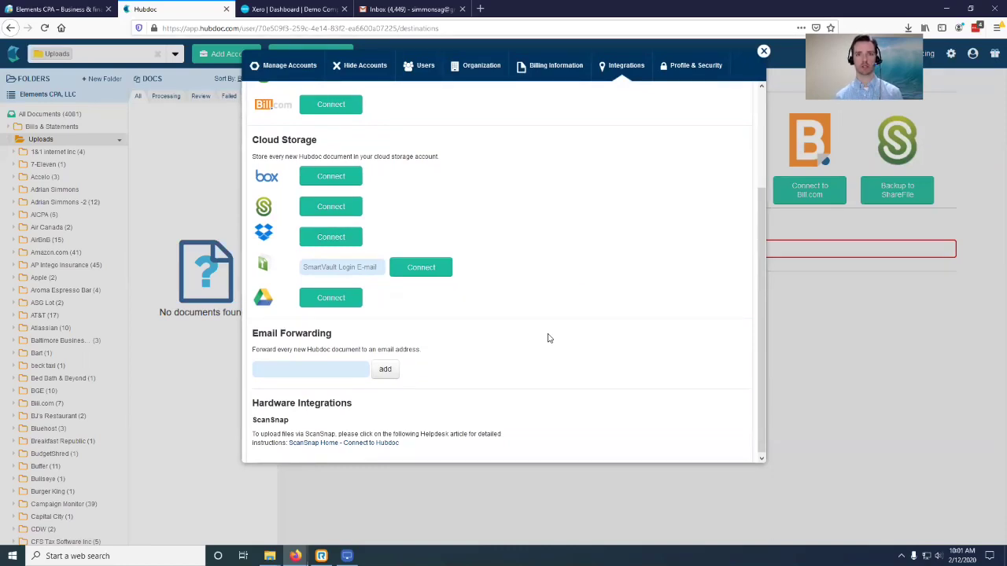
{"action": "scroll", "coordinate": [377, 377], "scroll_direction": "down", "scroll_amount": 1}
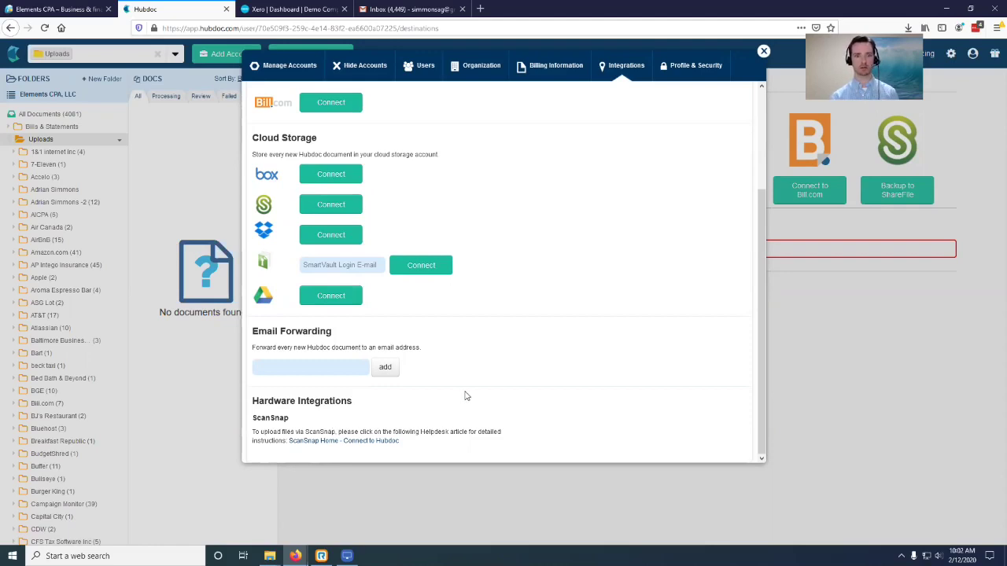
{"action": "scroll", "coordinate": [465, 396], "scroll_direction": "up", "scroll_amount": 3}
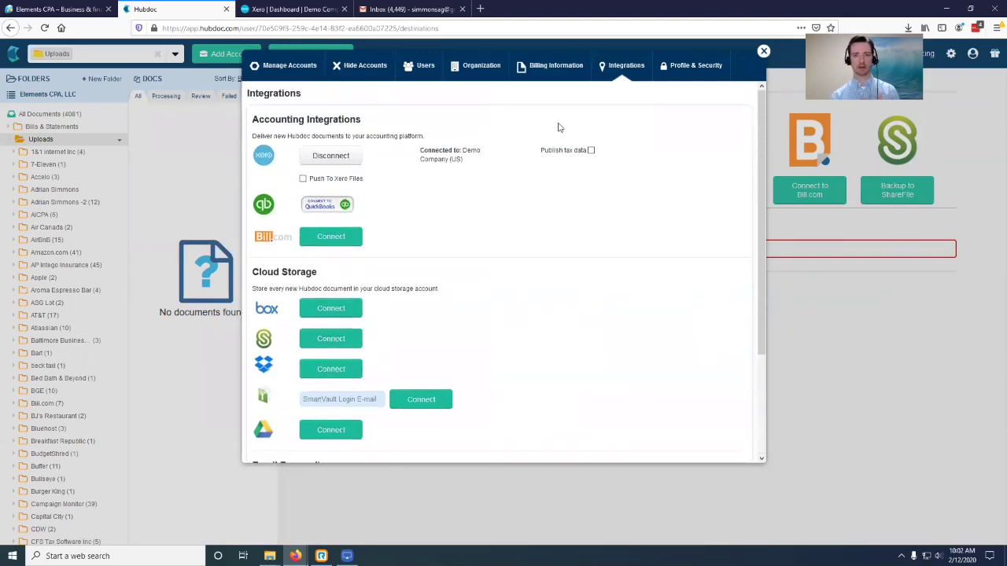
{"action": "left_click", "coordinate": [763, 52]}
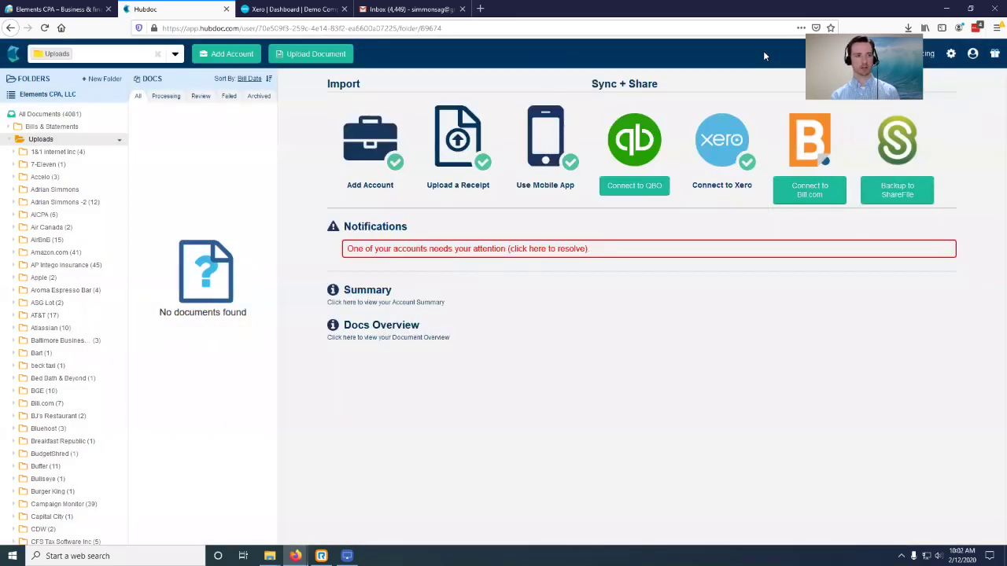
- Clear the Uploads folder filter and open the Dunkin' Donuts receipt's extracted details alongside its image
{"action": "left_click", "coordinate": [159, 54]}
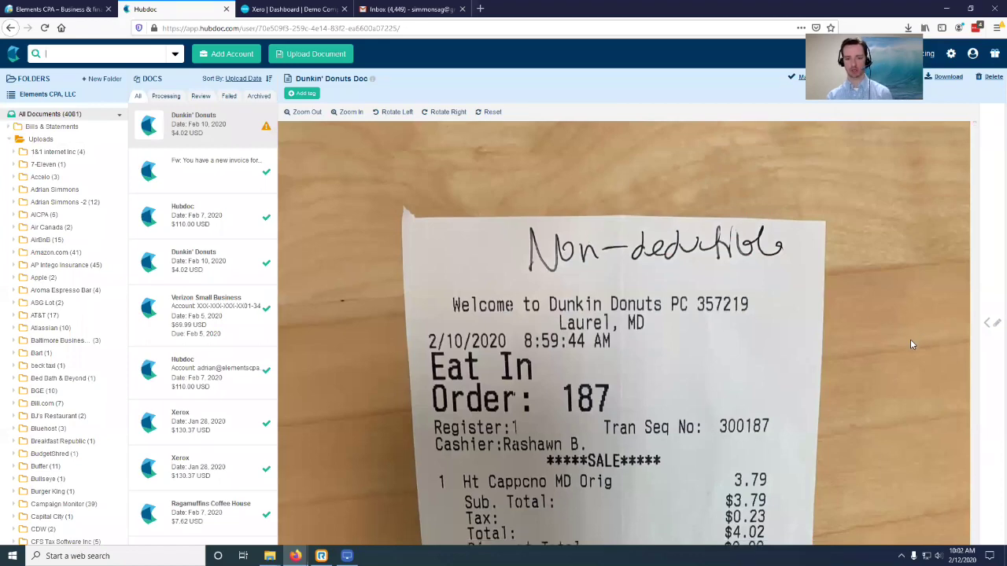
{"action": "scroll", "coordinate": [873, 318], "scroll_direction": "down", "scroll_amount": 1}
{"action": "scroll", "coordinate": [793, 231], "scroll_direction": "down", "scroll_amount": 4}
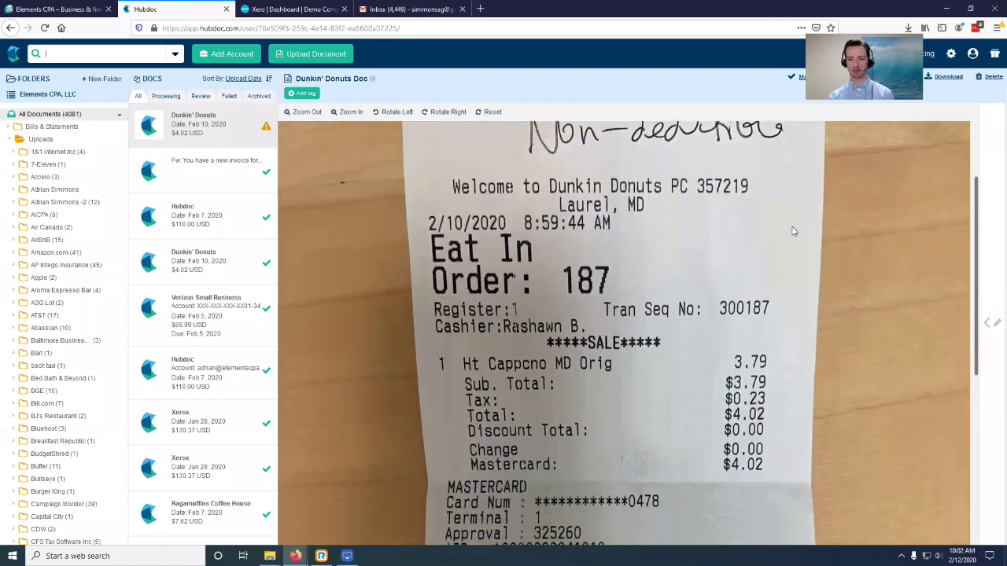
{"action": "scroll", "coordinate": [793, 230], "scroll_direction": "down", "scroll_amount": 4}
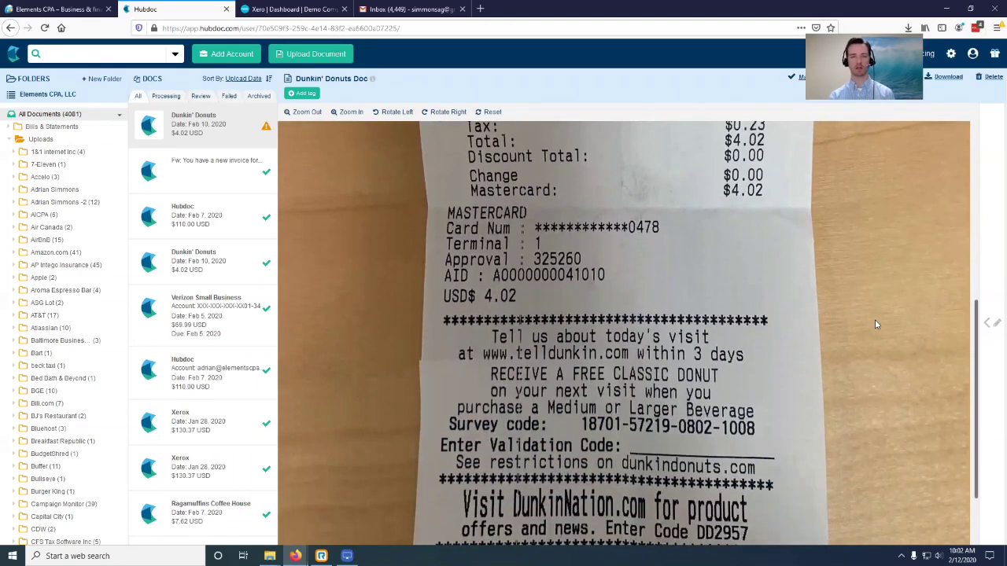
{"action": "left_click", "coordinate": [990, 324]}
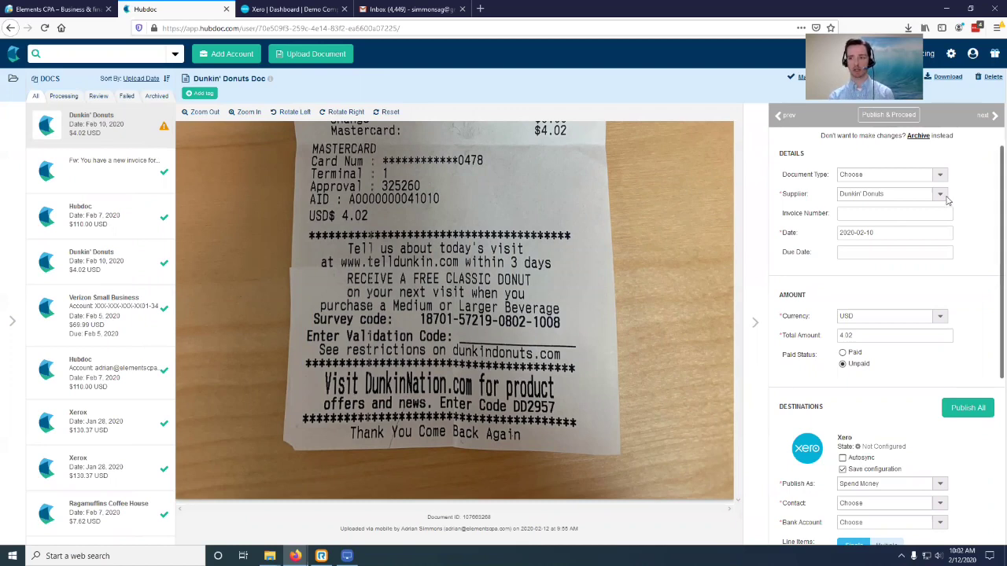
{"action": "scroll", "coordinate": [631, 272], "scroll_direction": "up", "scroll_amount": 4}
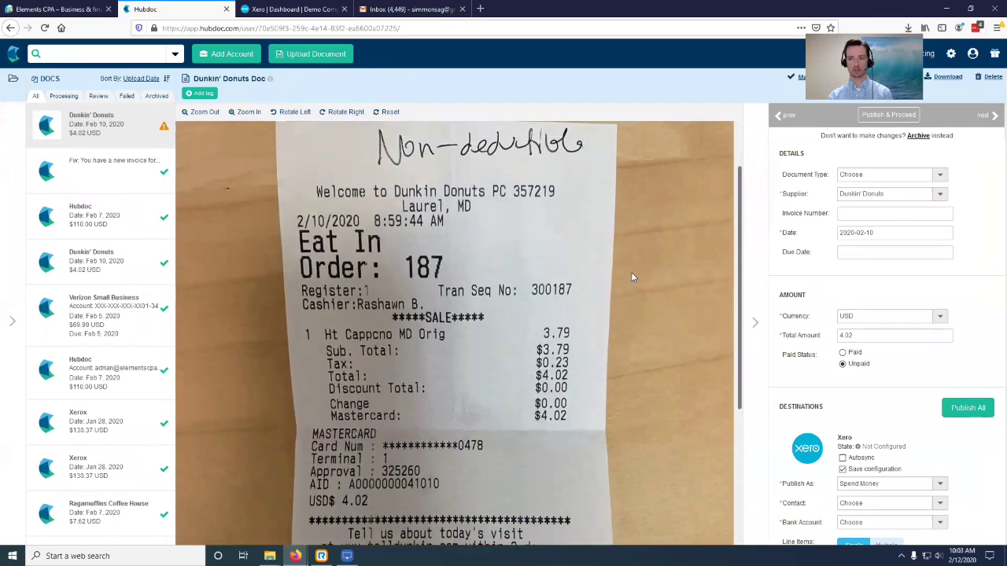
- Set the Dunkin' Donuts receipt to publish to Xero as Spend Money
{"action": "scroll", "coordinate": [631, 277], "scroll_direction": "up", "scroll_amount": 1}
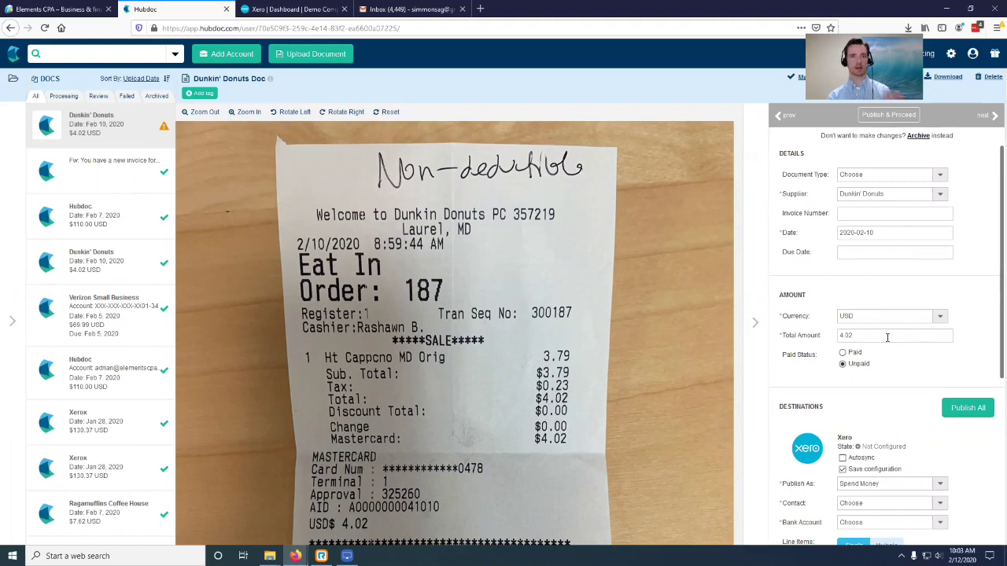
{"action": "scroll", "coordinate": [887, 339], "scroll_direction": "down", "scroll_amount": 4}
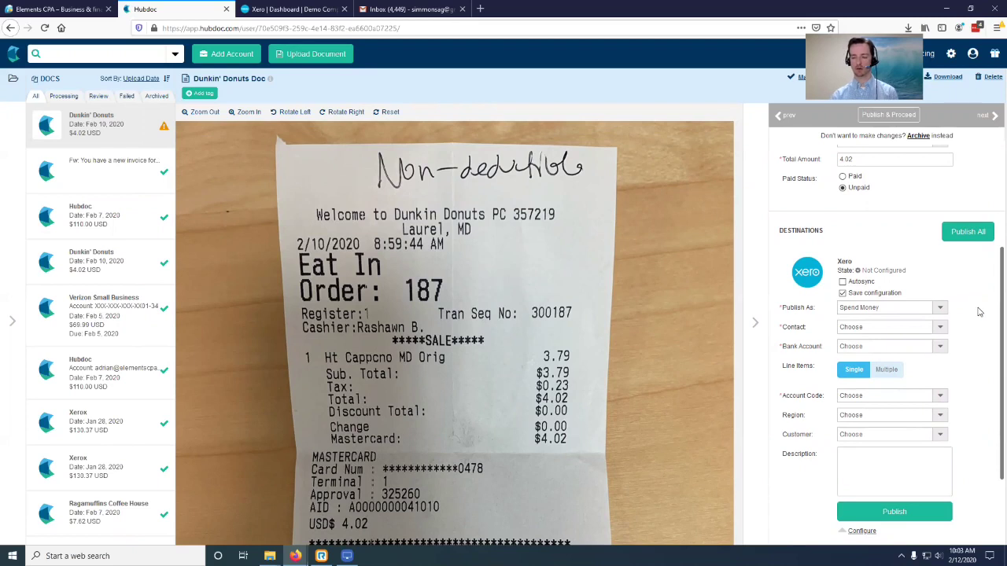
{"action": "left_click", "coordinate": [941, 309]}
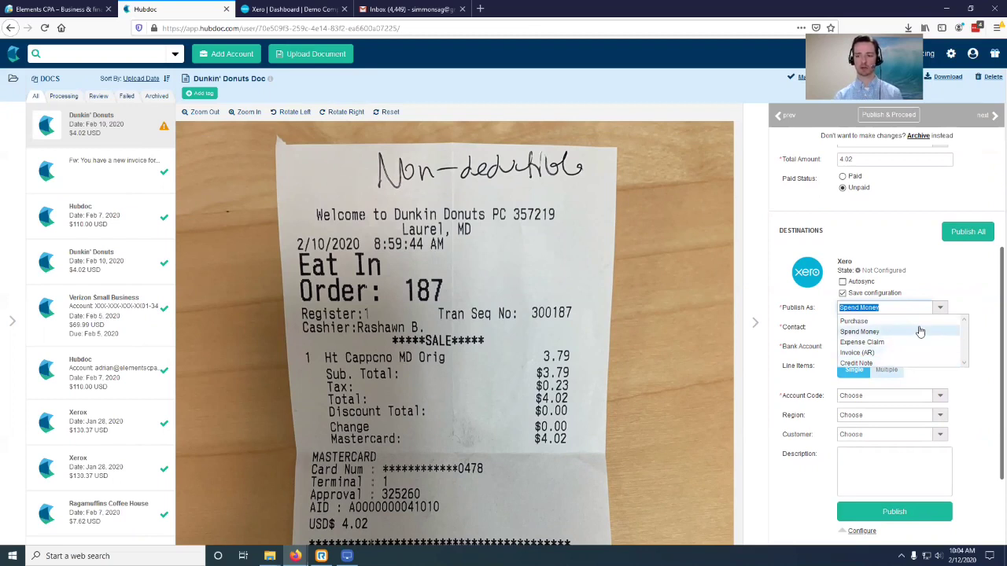
{"action": "left_click", "coordinate": [920, 332]}
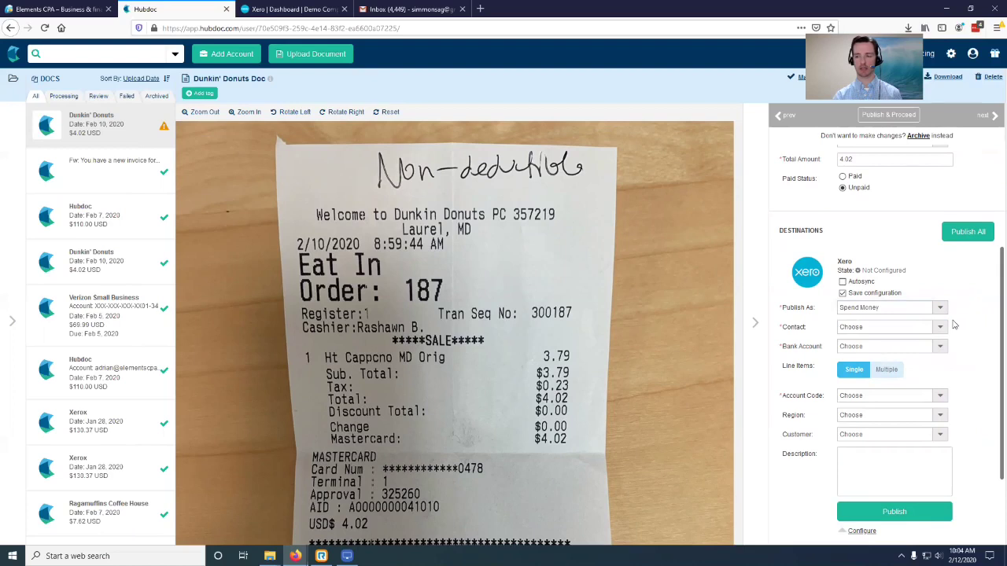
- Create a new Xero contact named Dunkin' Donuts and assign it to the receipt
{"action": "left_click", "coordinate": [941, 328]}
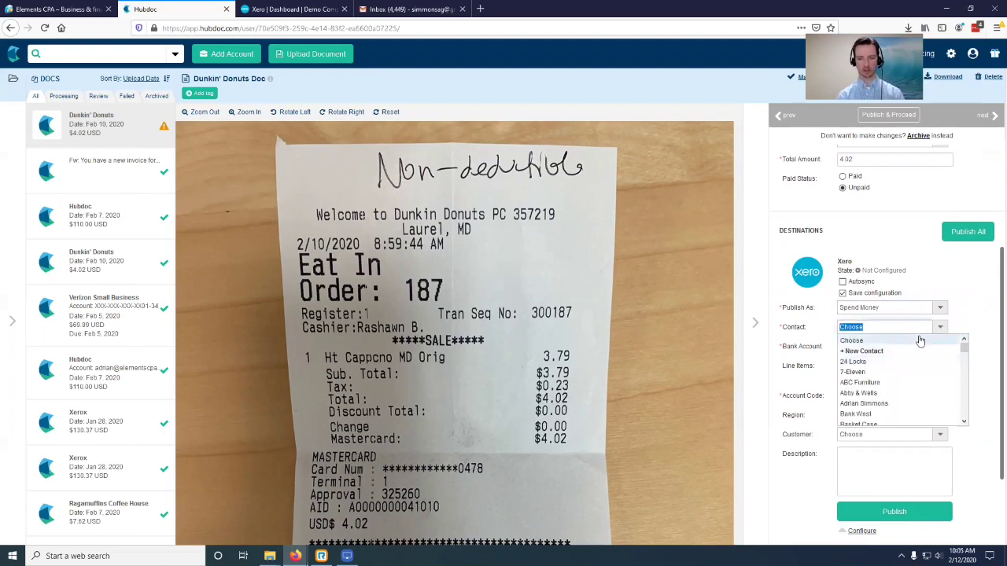
{"action": "type", "text": "dunk"}
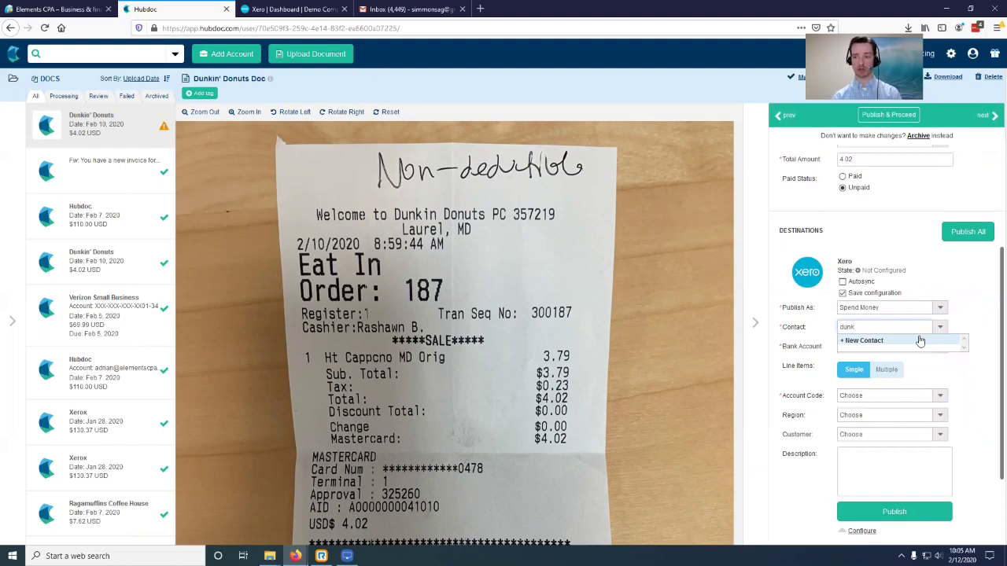
{"action": "left_click", "coordinate": [891, 341]}
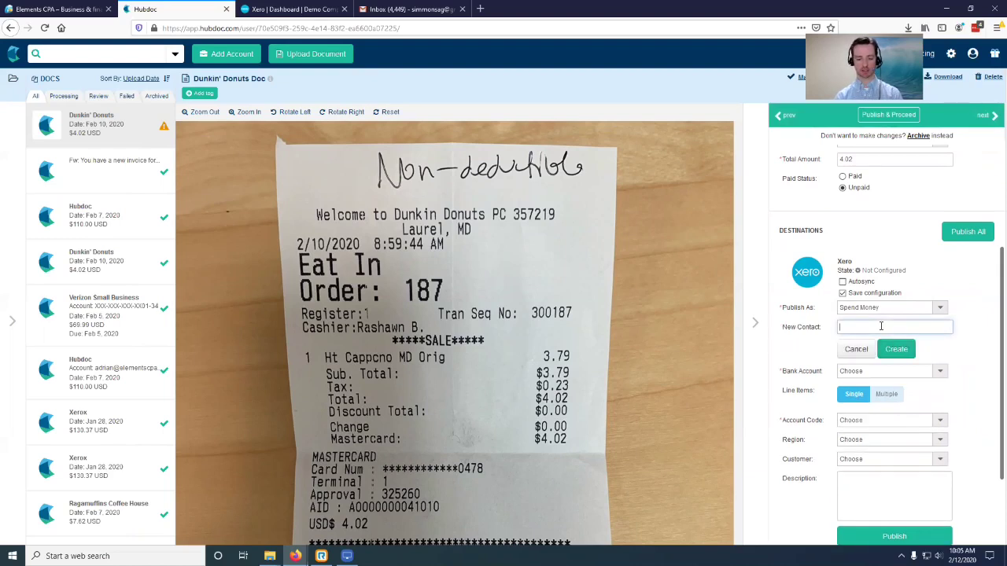
{"action": "type", "text": "Dunkin'"}
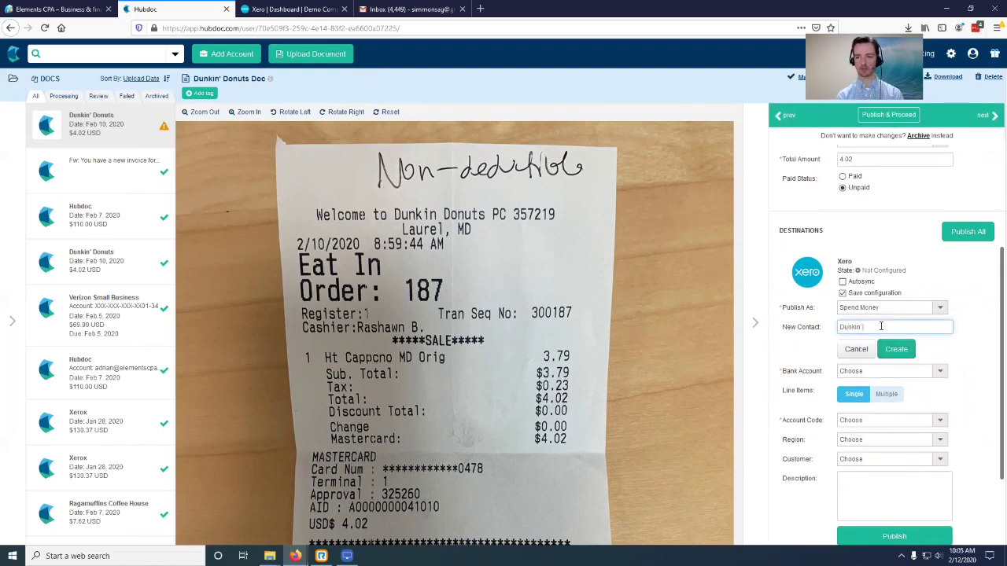
{"action": "type", "text": " Donuts"}
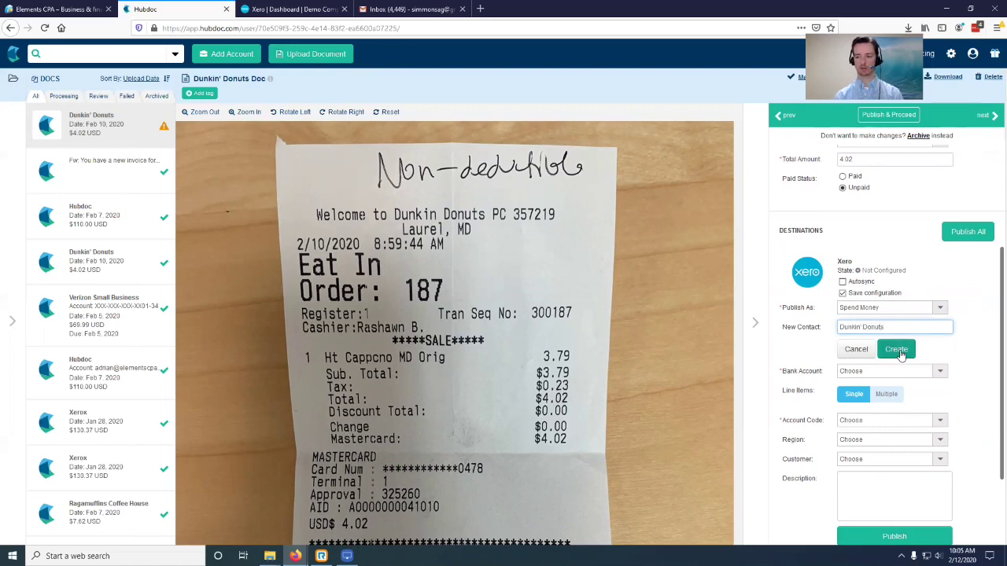
{"action": "left_click", "coordinate": [901, 354]}
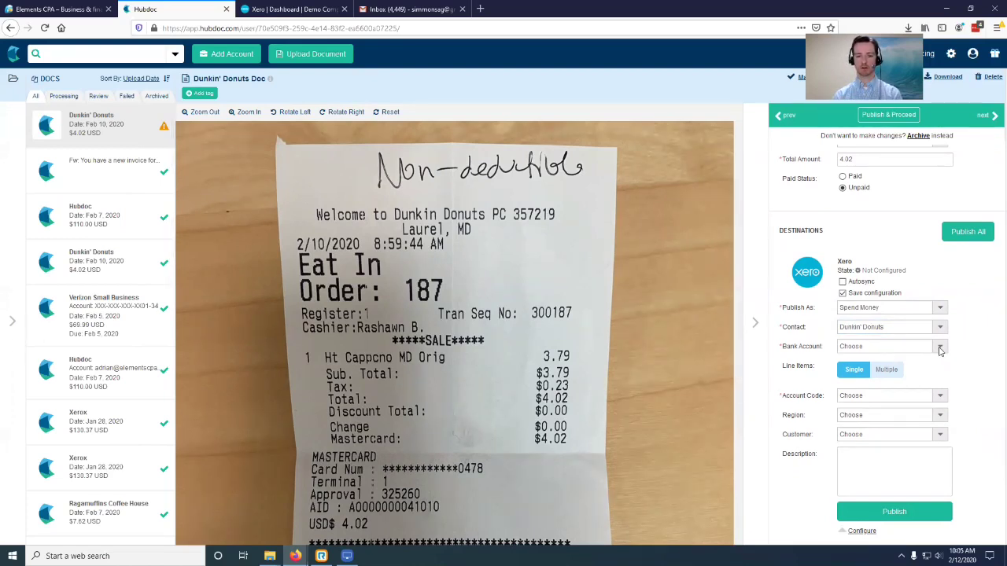
- Set the receipt's bank account to Checking Account and its account code to 620 - Entertainment
{"action": "left_click", "coordinate": [940, 348]}
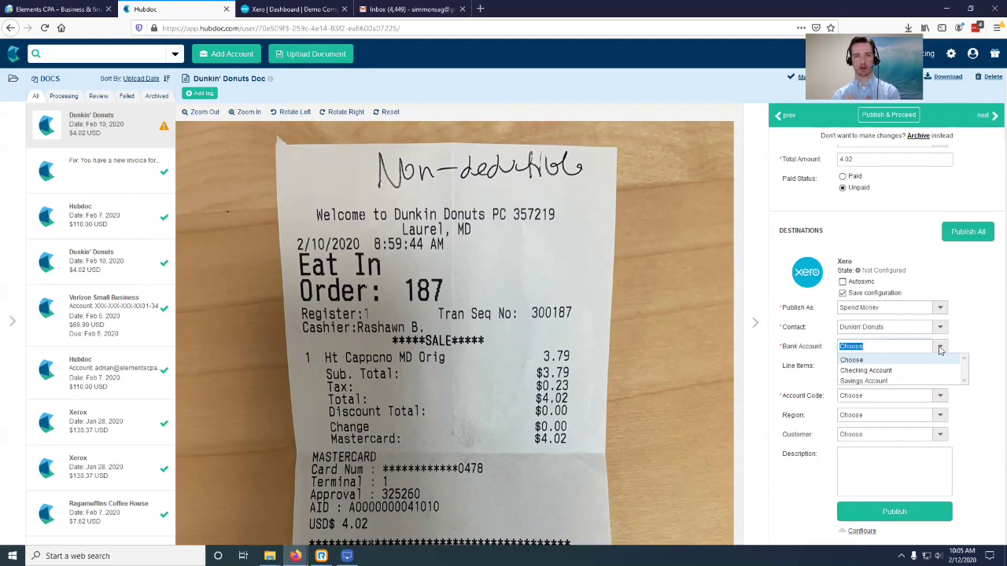
{"action": "left_click", "coordinate": [902, 372]}
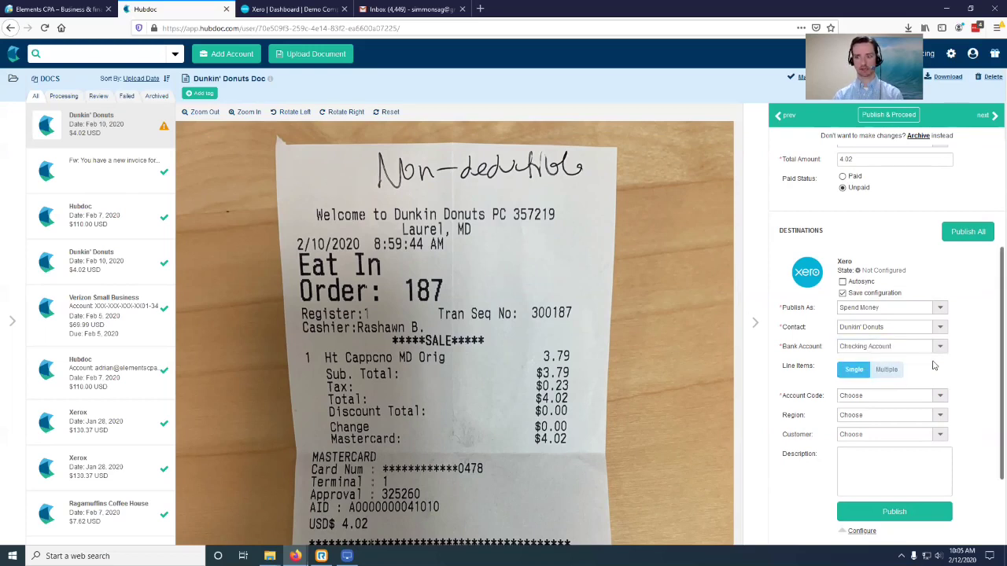
{"action": "scroll", "coordinate": [956, 363], "scroll_direction": "down", "scroll_amount": 1}
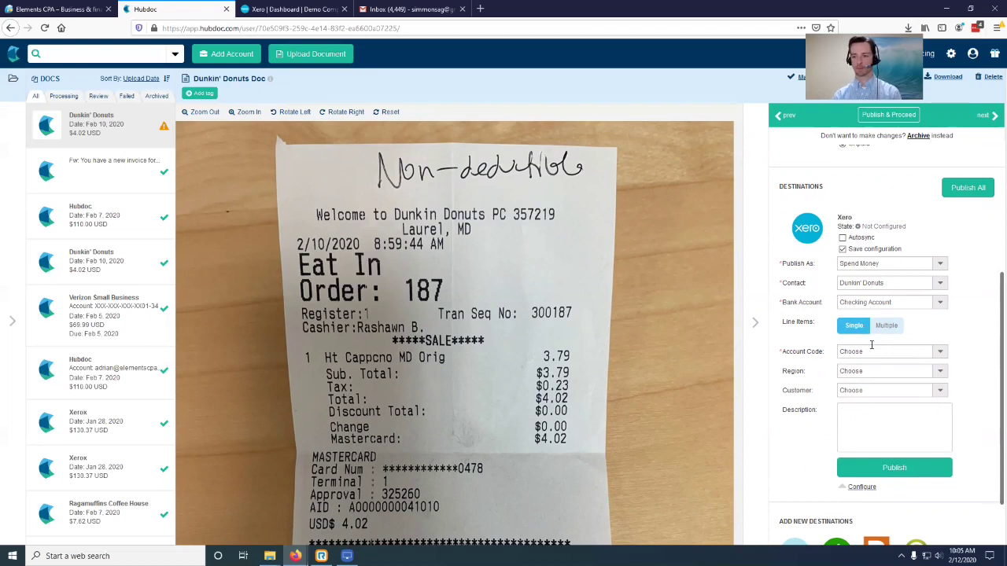
{"action": "left_click", "coordinate": [872, 351]}
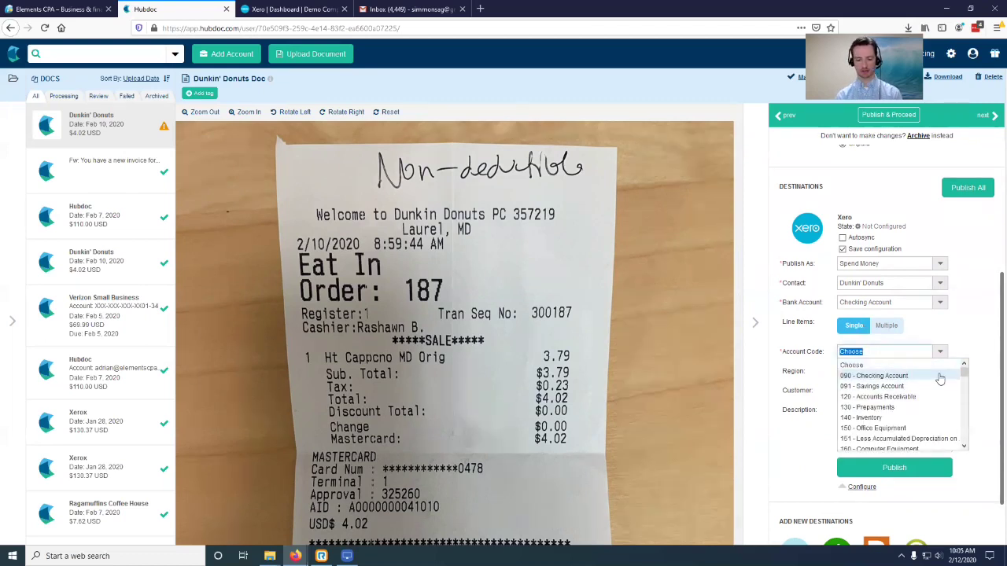
{"action": "type", "text": "meal"}
{"action": "key", "text": "BackSpace"}
{"action": "key", "text": "BackSpace"}
{"action": "key", "text": "BackSpace"}
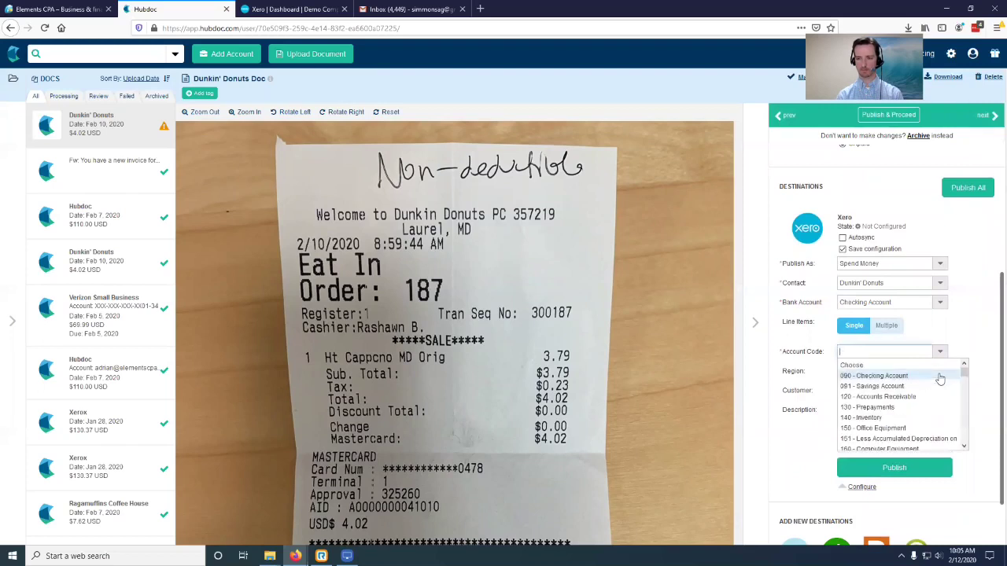
{"action": "type", "text": "ent"}
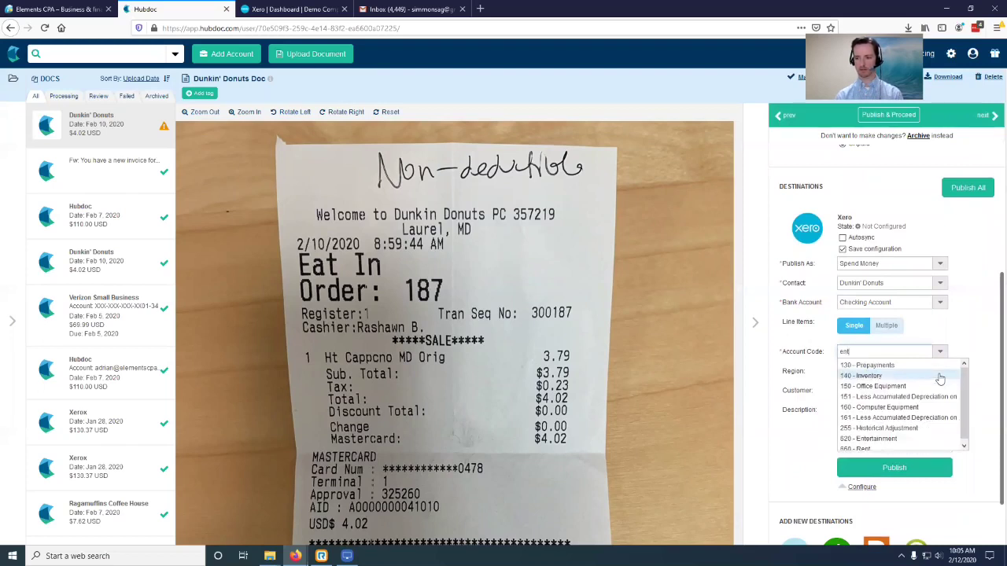
{"action": "type", "text": "er"}
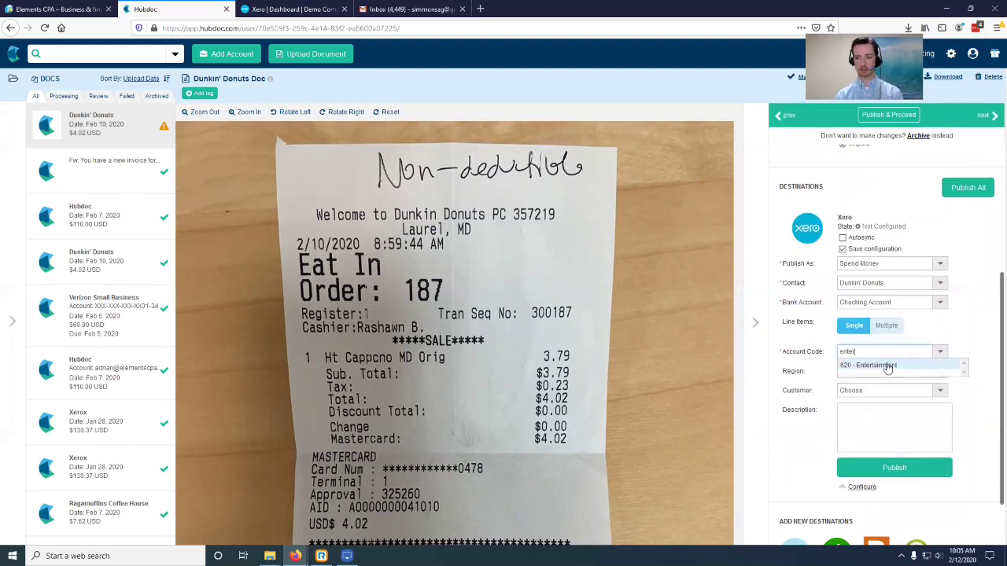
{"action": "left_click", "coordinate": [887, 365]}
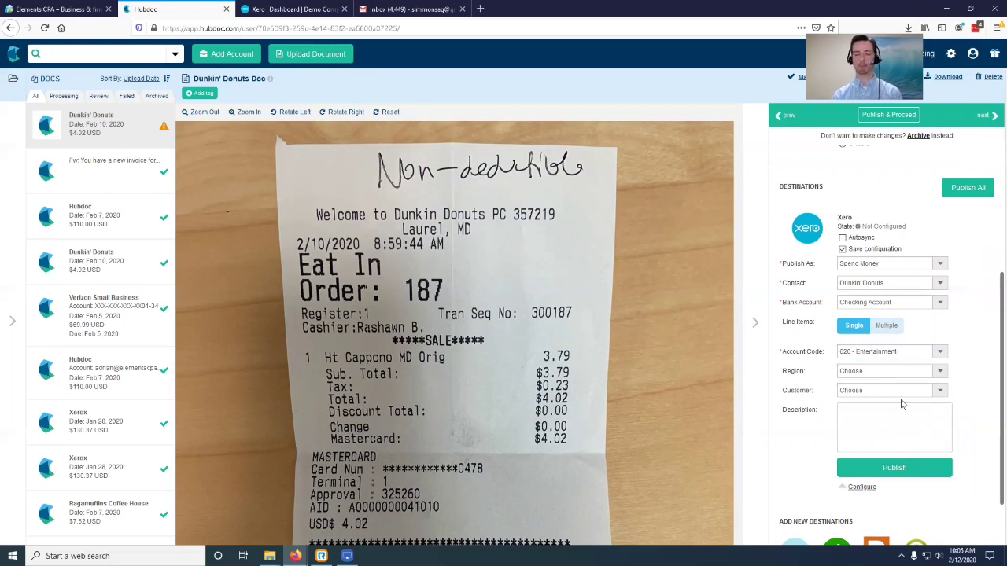
- Try splitting the receipt into multiple line items, adding an extra line and viewing the first line's categories, and discard the edits
{"action": "left_click", "coordinate": [888, 326]}
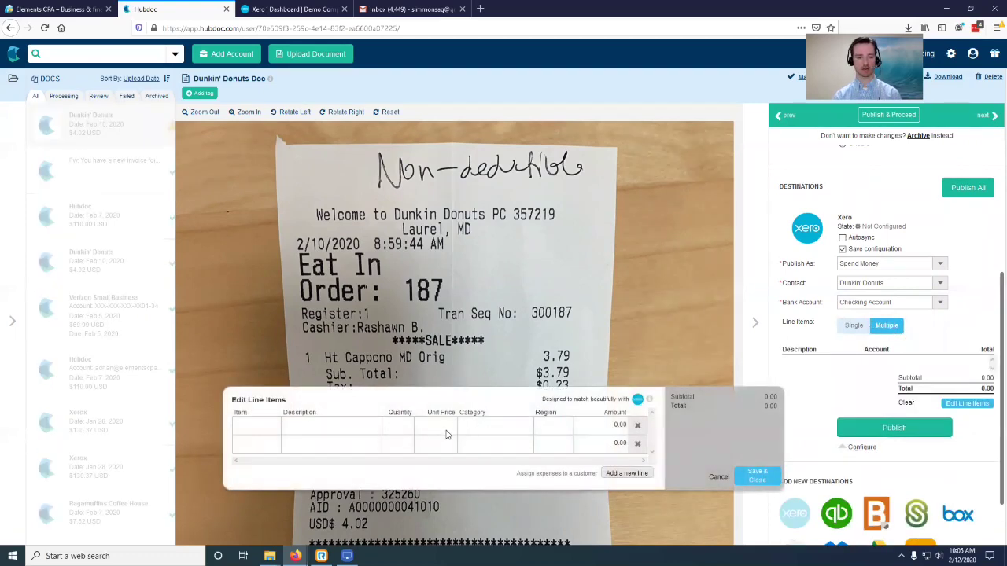
{"action": "left_click", "coordinate": [621, 473]}
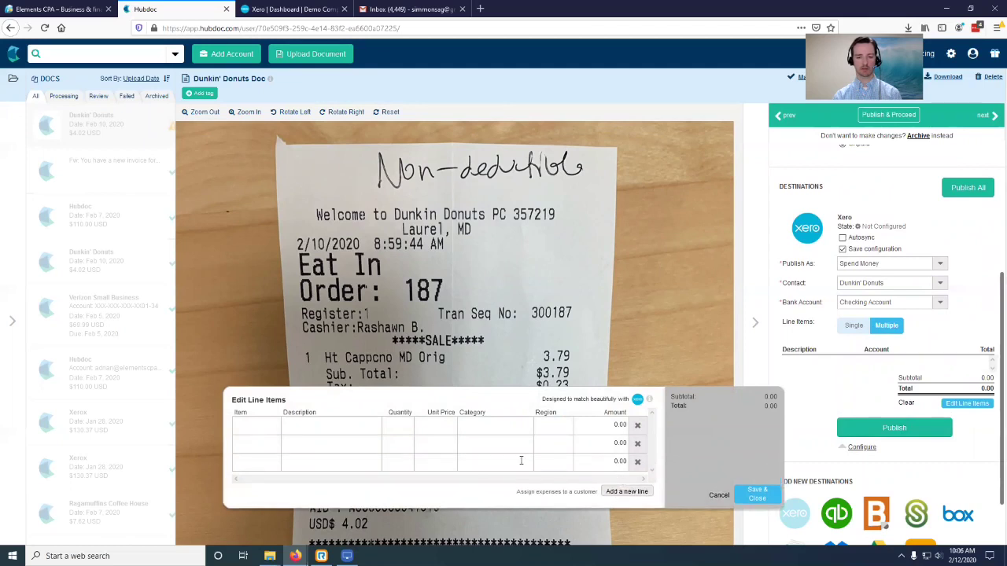
{"action": "left_click", "coordinate": [486, 426]}
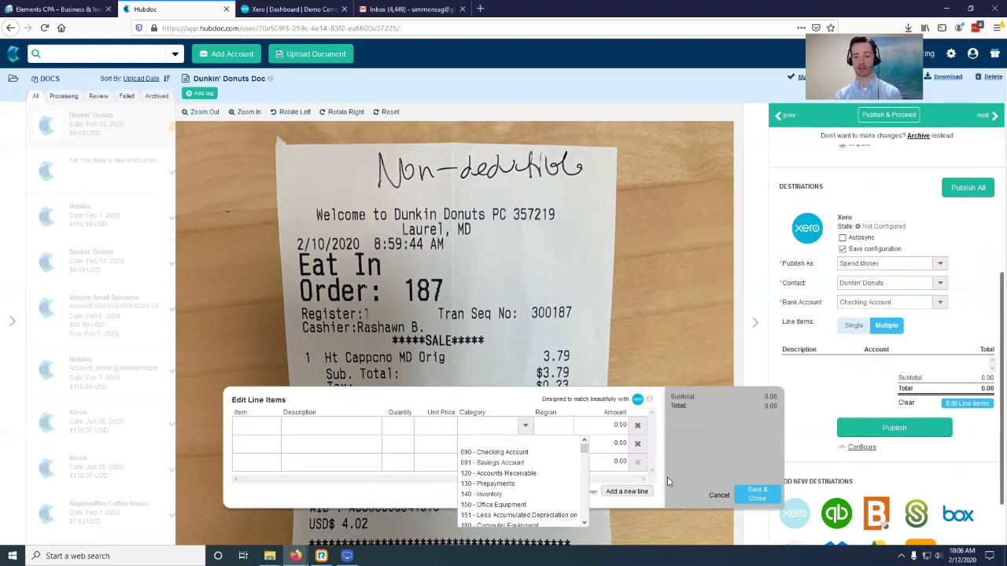
{"action": "left_click", "coordinate": [718, 496]}
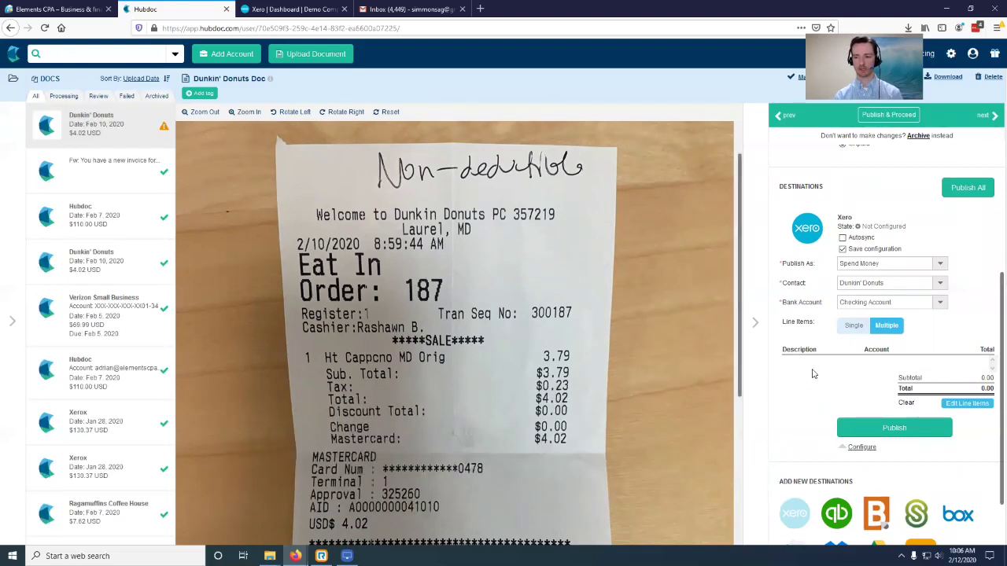
- Return the receipt to a single line item and assign the account code 620 - Entertainment
{"action": "left_click", "coordinate": [859, 331]}
{"action": "left_click", "coordinate": [870, 352]}
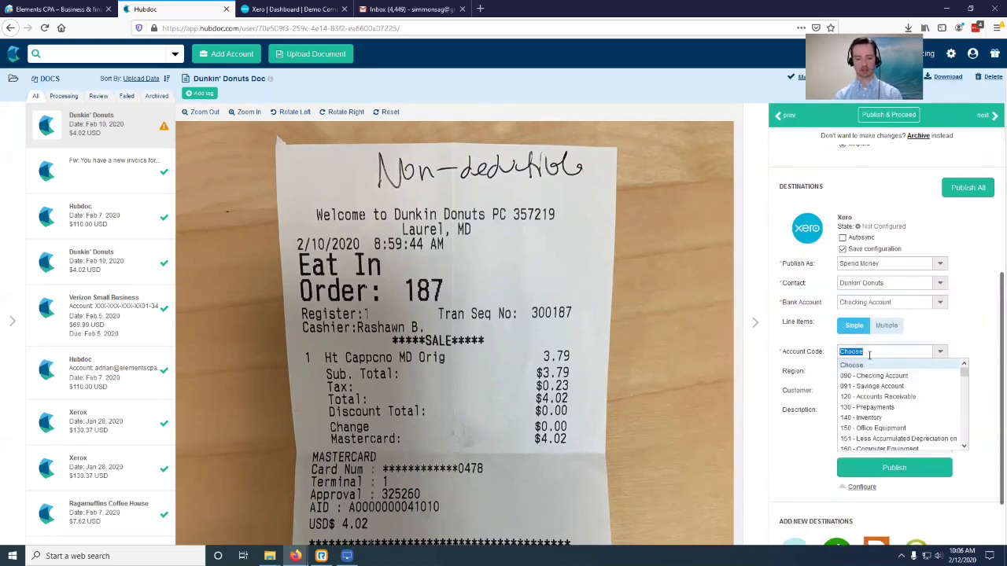
{"action": "type", "text": "enter"}
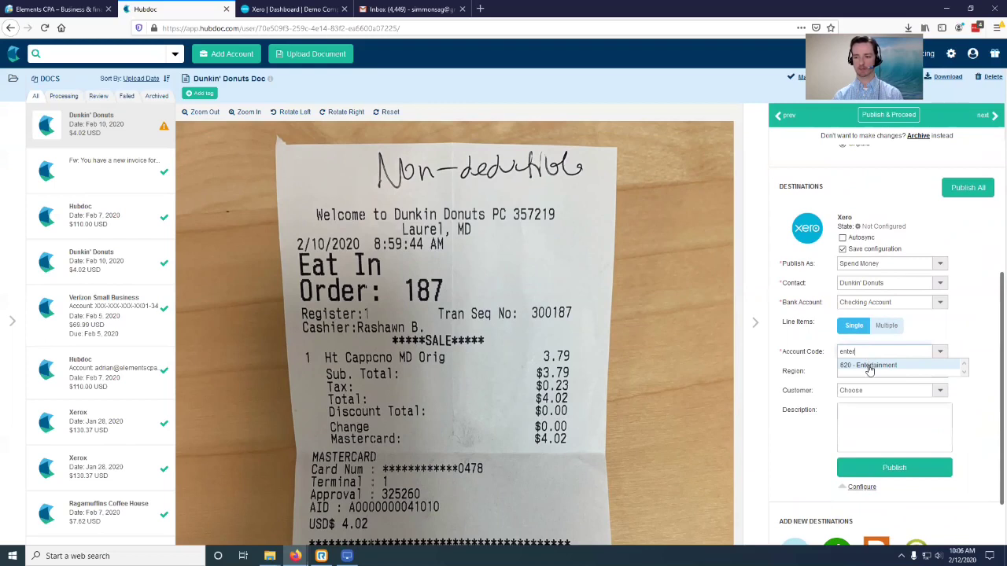
{"action": "left_click", "coordinate": [870, 365]}
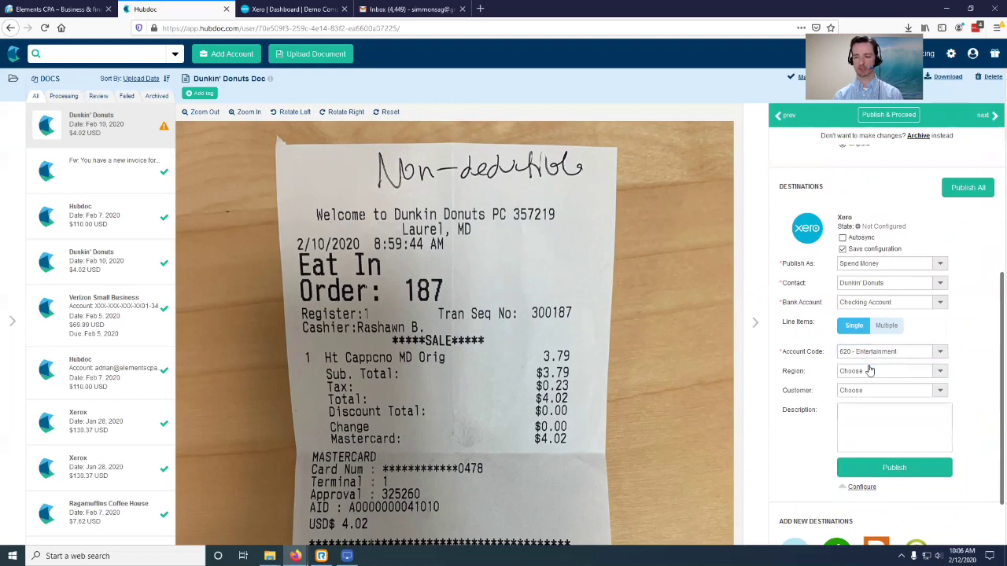
- Set the receipt's region to EastSide and assign the expense to the customer City Agency
{"action": "left_click", "coordinate": [938, 374]}
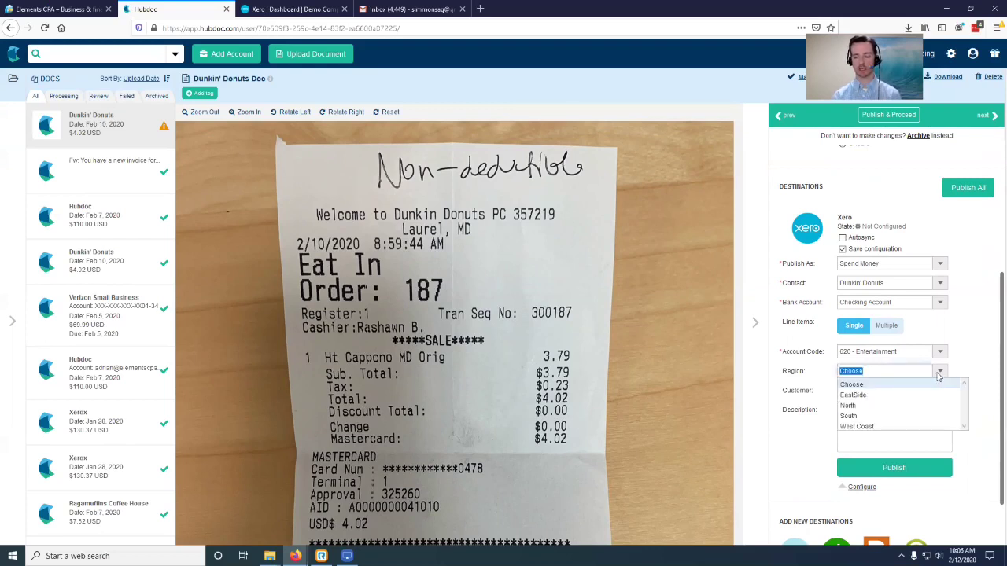
{"action": "left_click", "coordinate": [888, 396]}
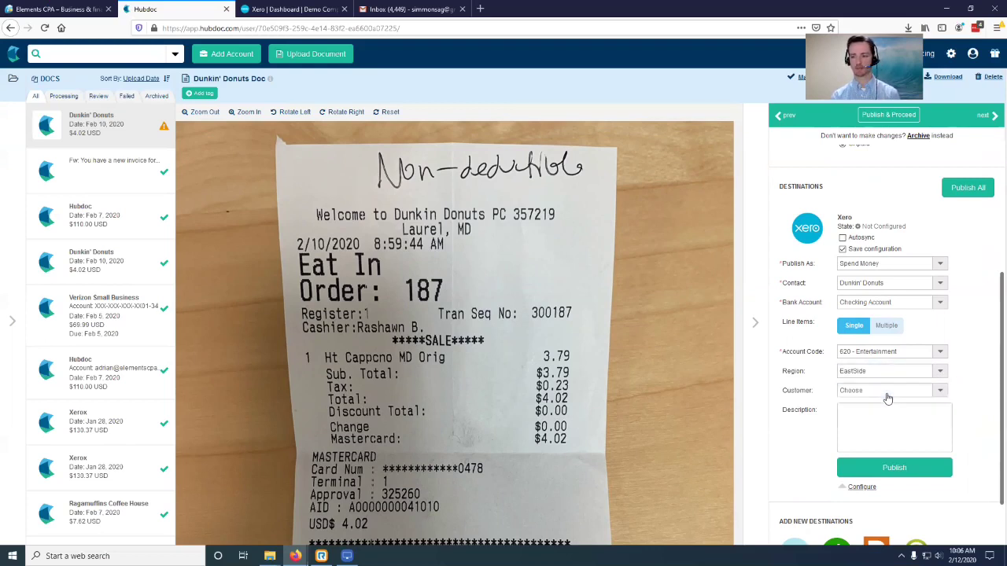
{"action": "left_click", "coordinate": [948, 391]}
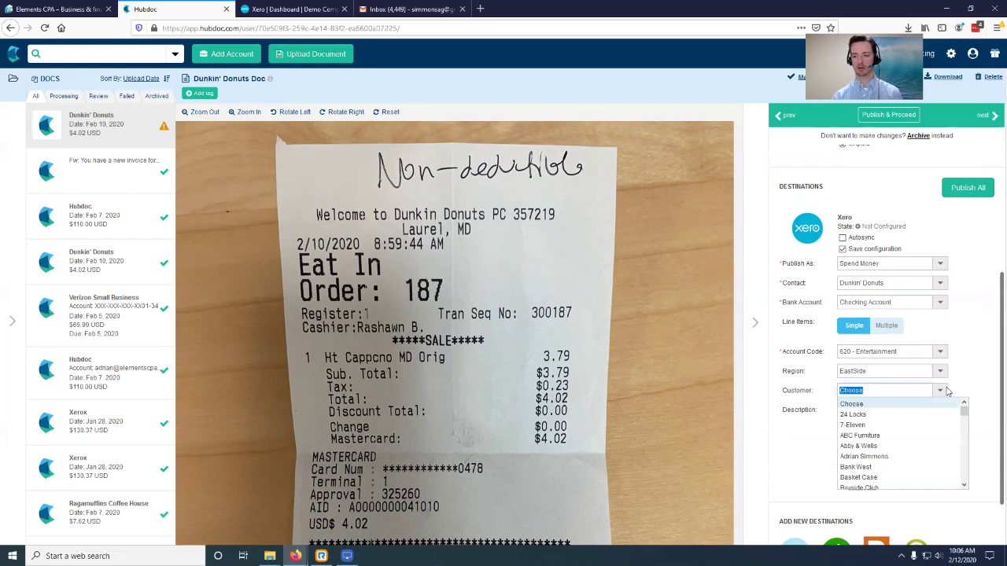
{"action": "scroll", "coordinate": [937, 441], "scroll_direction": "down", "scroll_amount": 3}
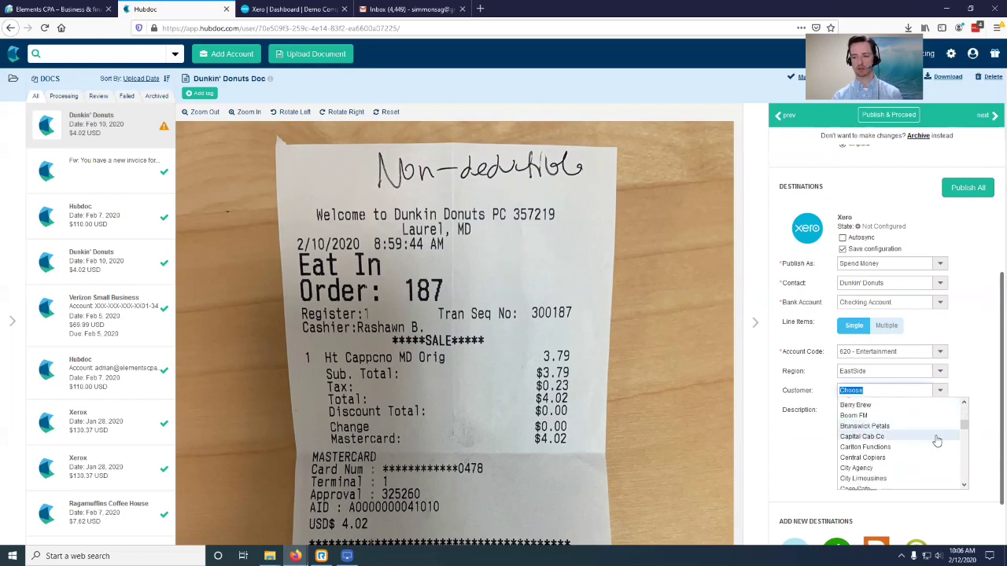
{"action": "left_click", "coordinate": [894, 469]}
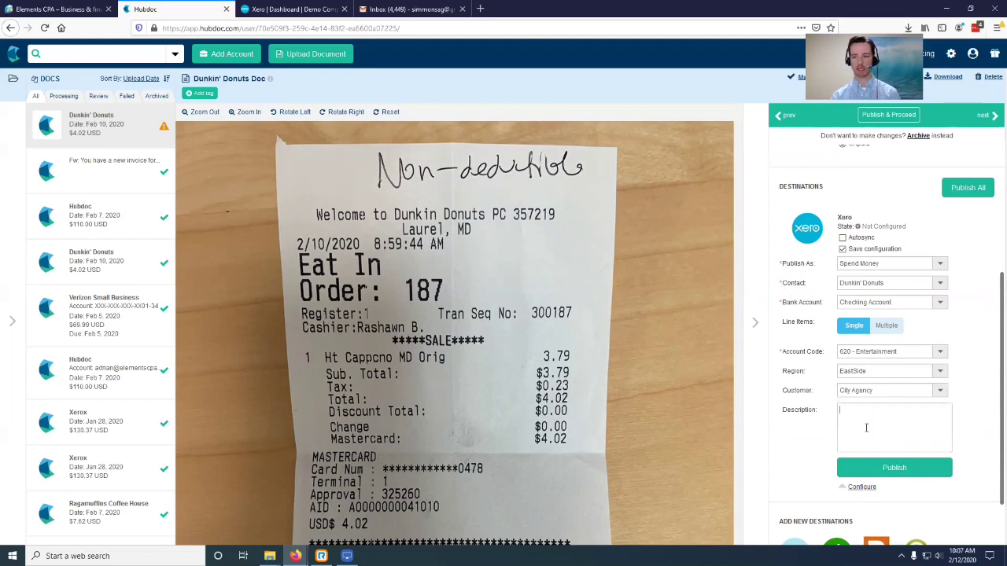
- Enter the description "this is the business meeting with the CEO for new development" for the receipt
{"action": "left_click", "coordinate": [905, 425]}
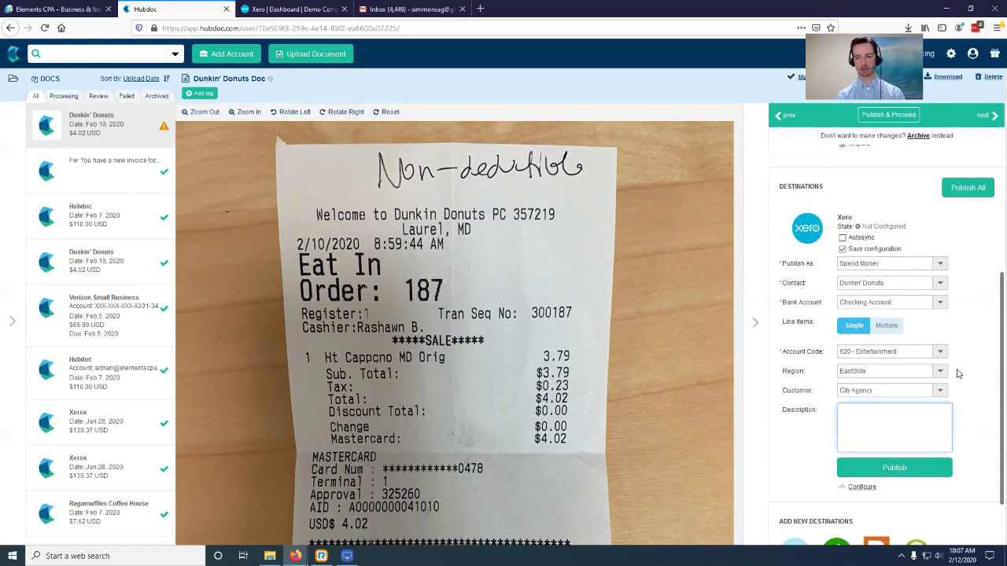
{"action": "type", "text": "this is the busi"}
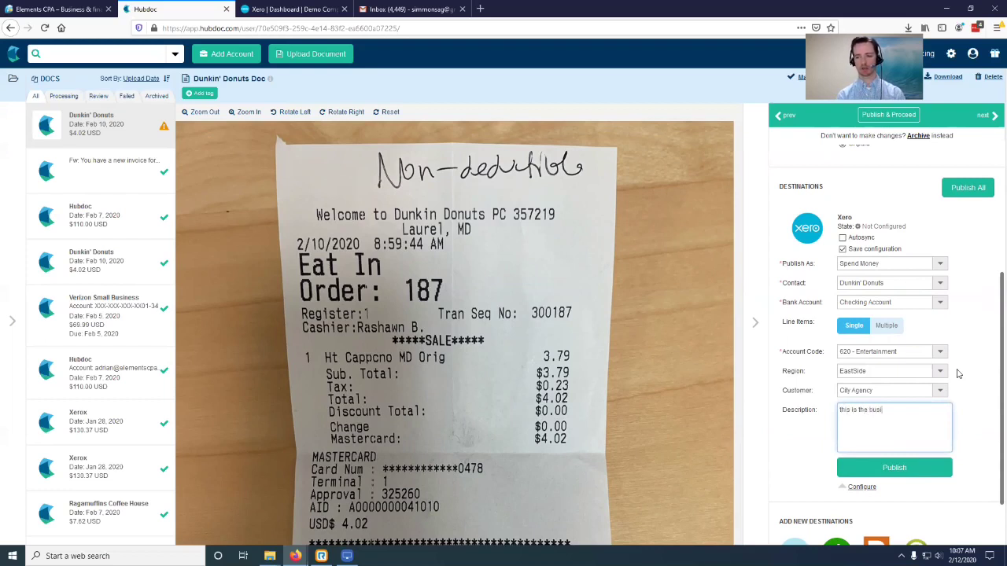
{"action": "type", "text": "ness meeting with the CEo"}
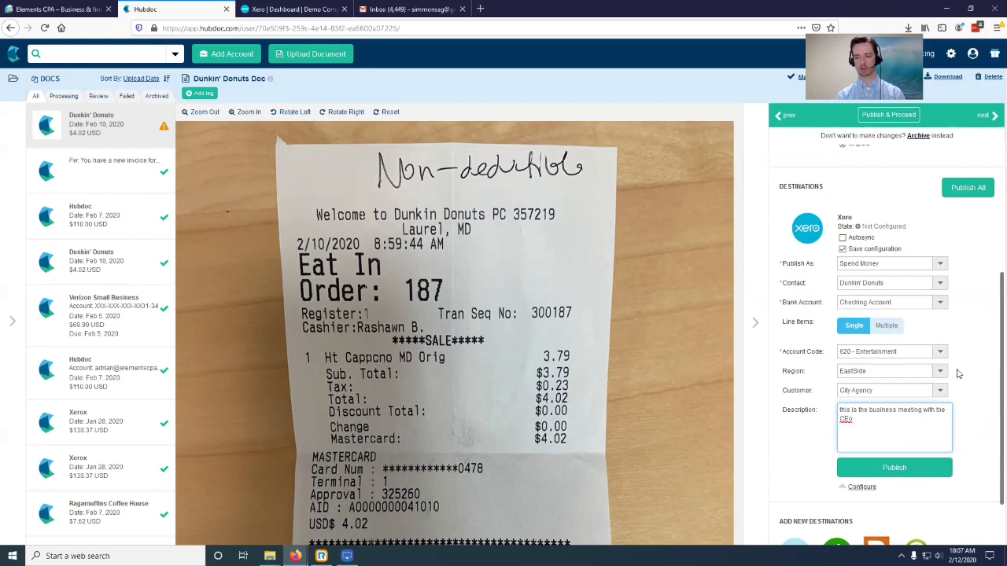
{"action": "key", "text": "BackSpace"}
{"action": "type", "text": "O for new development"}
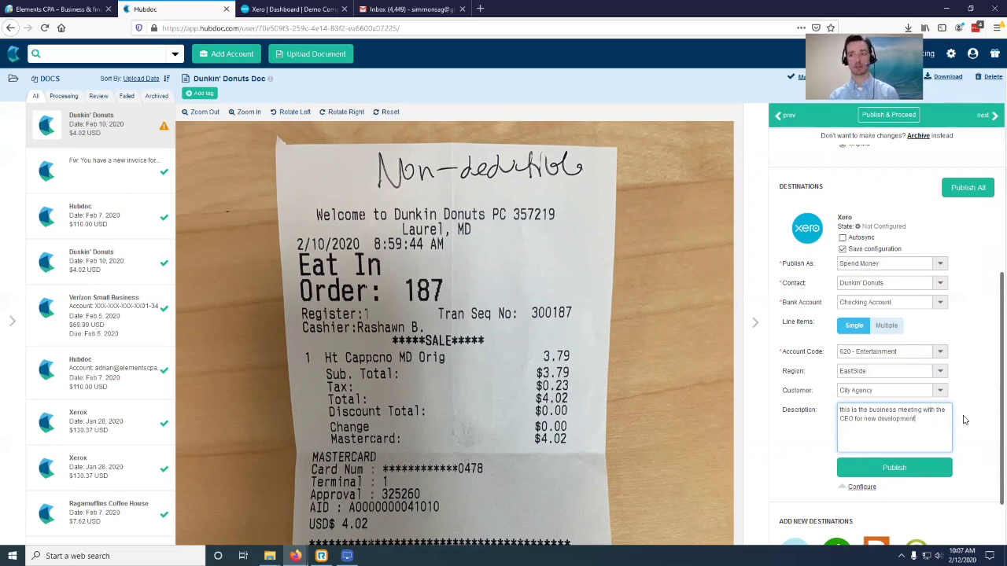
{"action": "scroll", "coordinate": [964, 420], "scroll_direction": "up", "scroll_amount": 3}
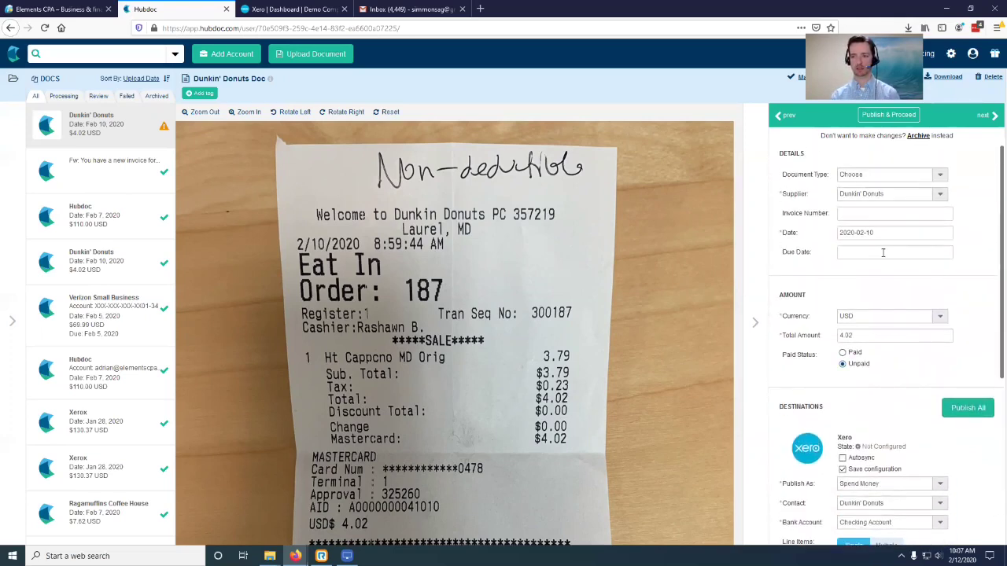
- Publish the coded Dunkin' Donuts receipt to Xero as a Spend Money transaction
{"action": "scroll", "coordinate": [954, 295], "scroll_direction": "down", "scroll_amount": 3}
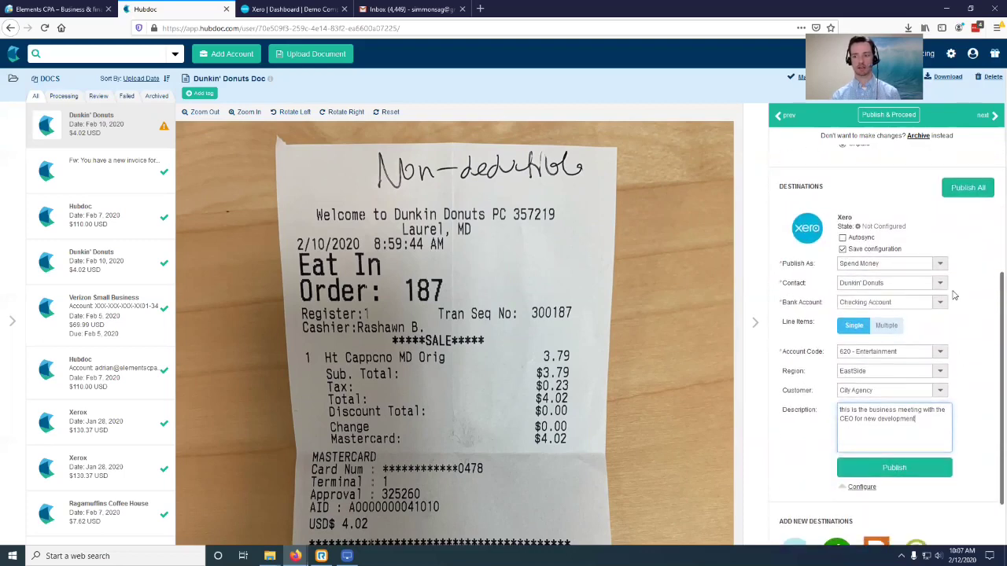
{"action": "left_click", "coordinate": [904, 472]}
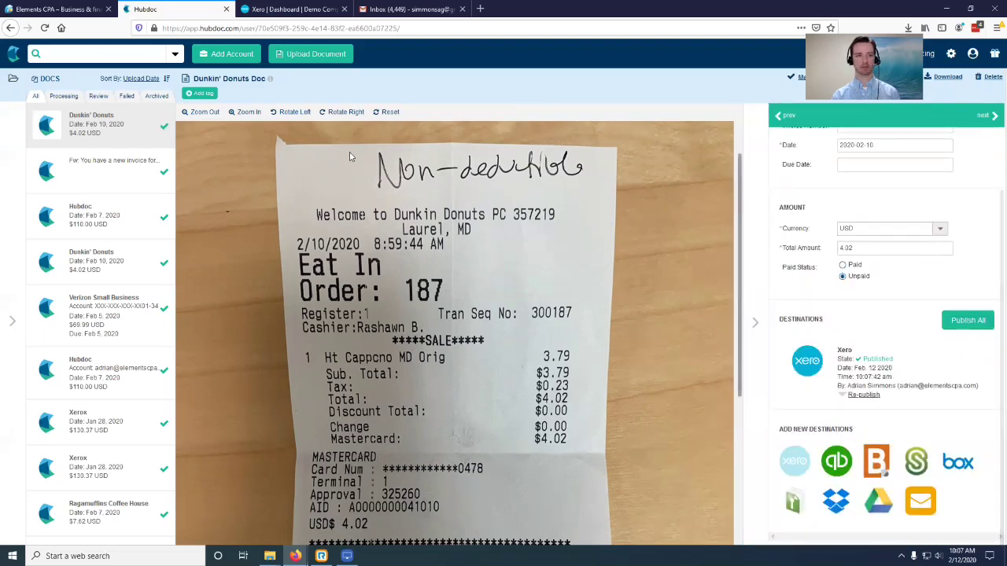
- Switch to Xero, view the Checking Account's transactions and preview the receipt image attached to the Feb 10, 2020 Dunkin' Donuts entry
{"action": "left_click", "coordinate": [287, 9]}
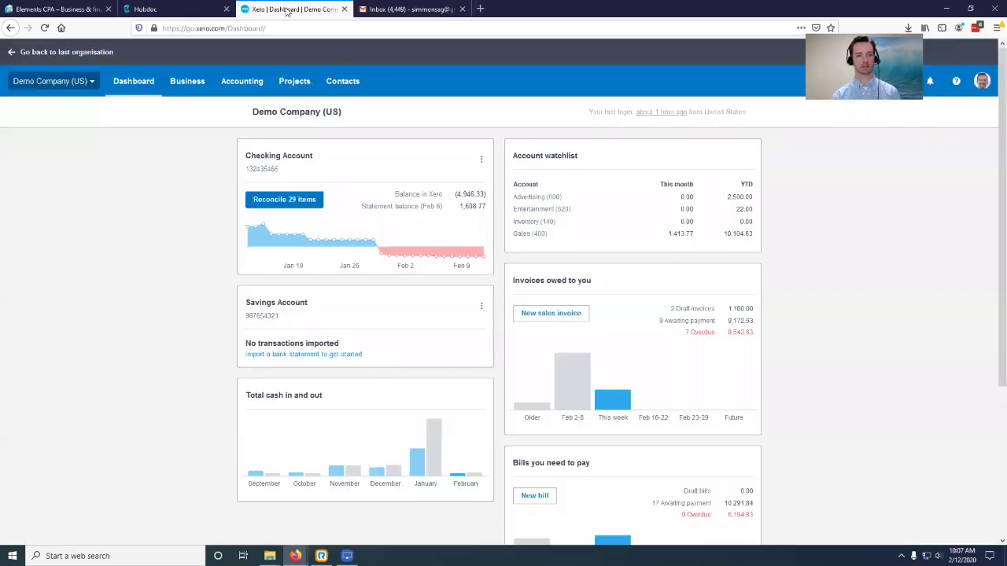
{"action": "left_click", "coordinate": [290, 160]}
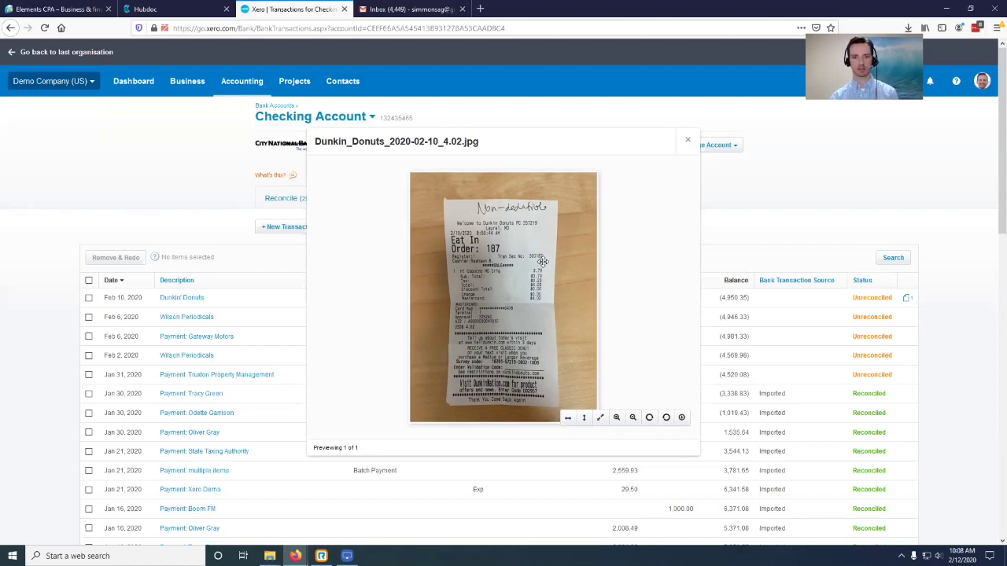
{"action": "left_click", "coordinate": [686, 144]}
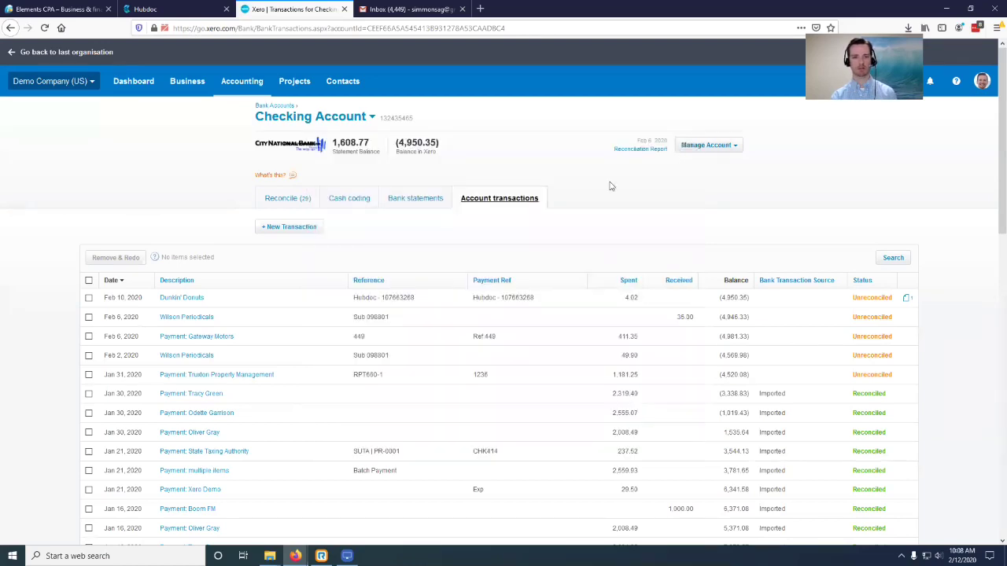
- Open the Dunkin' Donuts spend money transaction to review its coding and preview the attached file Dunkin_Donuts_2020-02-10_4.02.jpg
{"action": "left_click", "coordinate": [182, 297]}
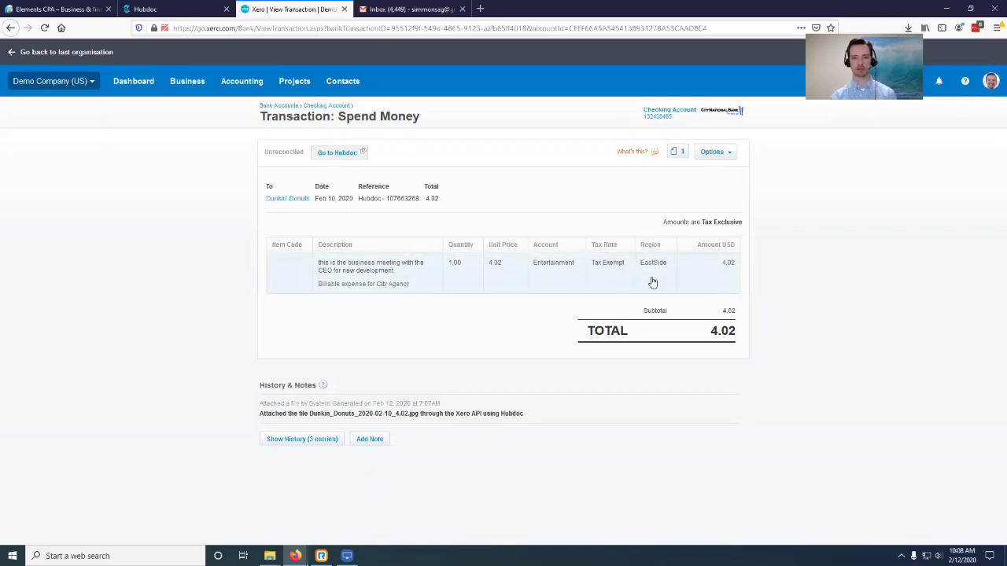
{"action": "left_click", "coordinate": [677, 153]}
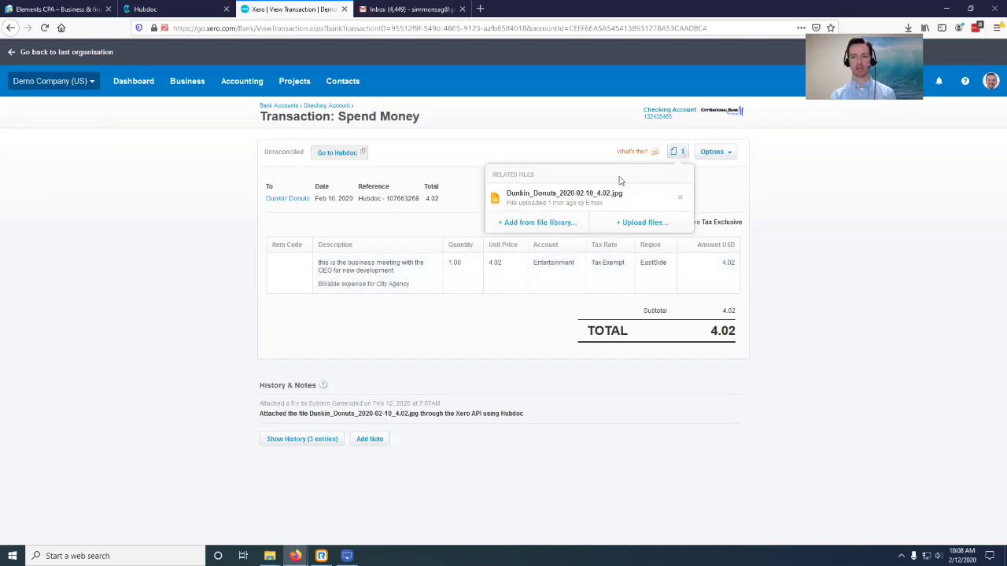
{"action": "left_click", "coordinate": [586, 197]}
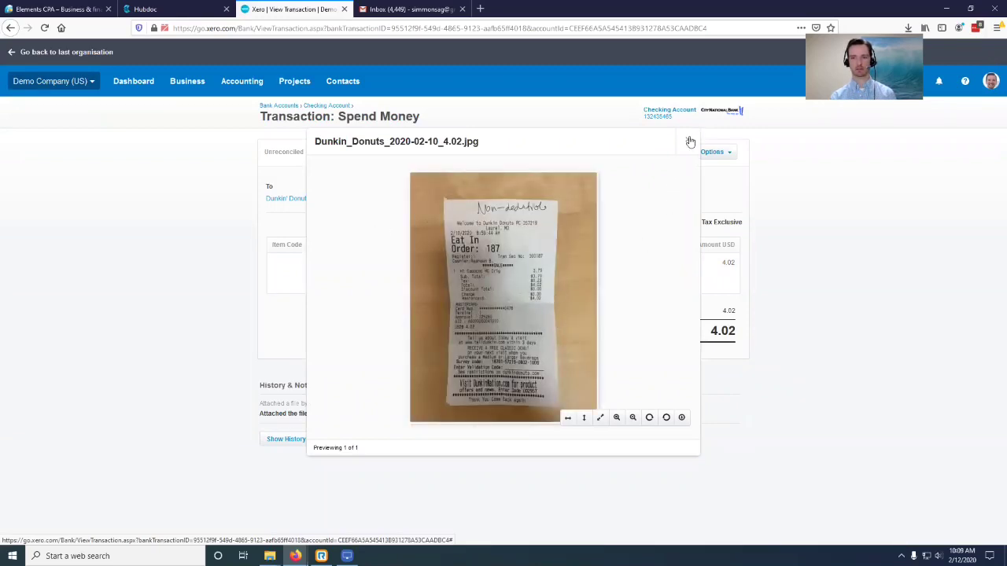
{"action": "left_click", "coordinate": [689, 142]}
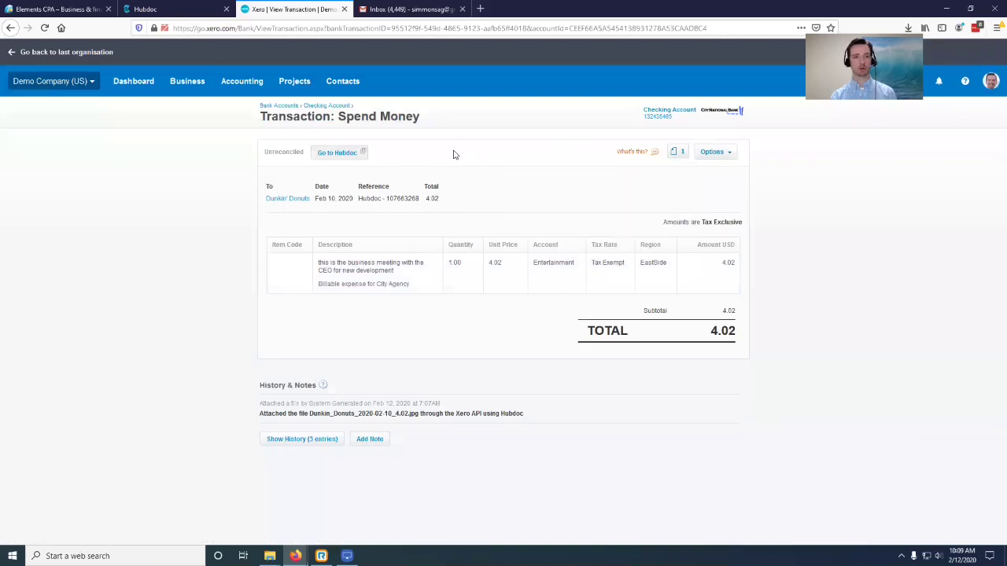
- Follow the transaction's link to its source document in Hubdoc, look over the receipt image and close that page
{"action": "left_click", "coordinate": [336, 153]}
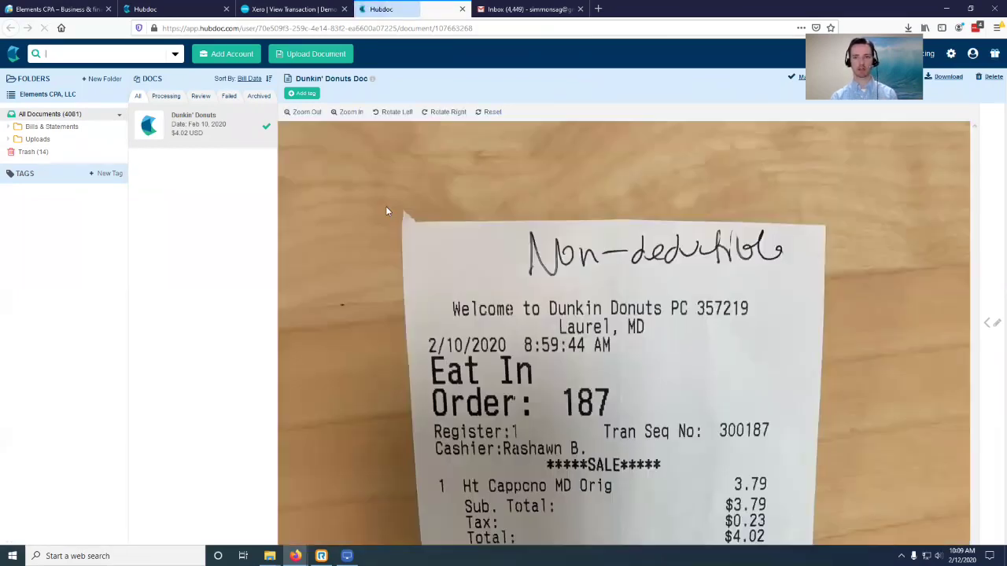
{"action": "scroll", "coordinate": [409, 173], "scroll_direction": "down", "scroll_amount": 2}
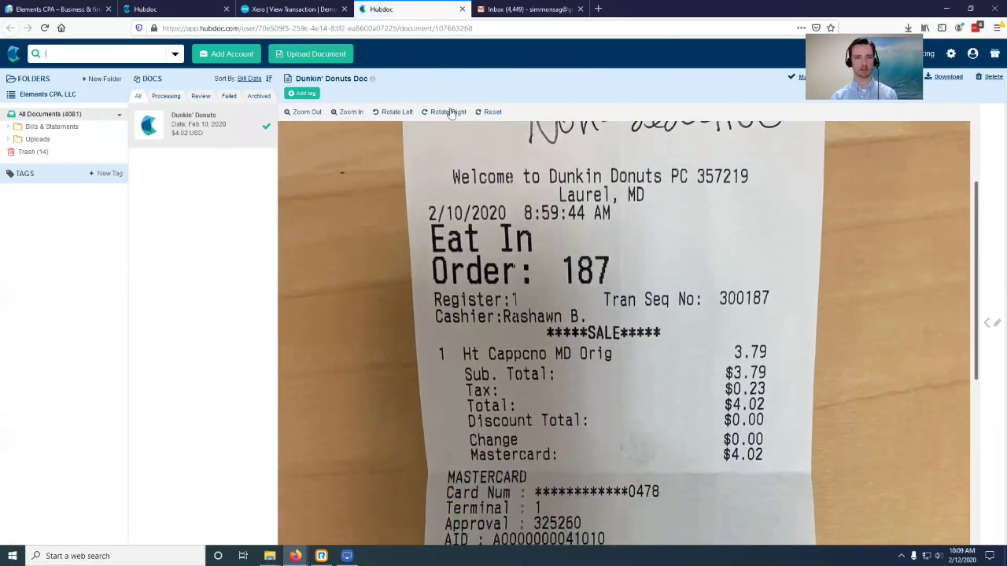
{"action": "left_click", "coordinate": [462, 9]}
- Return to the published receipt in the original Hubdoc page and expand its re-publish settings for Xero to review them
{"action": "left_click", "coordinate": [220, 8]}
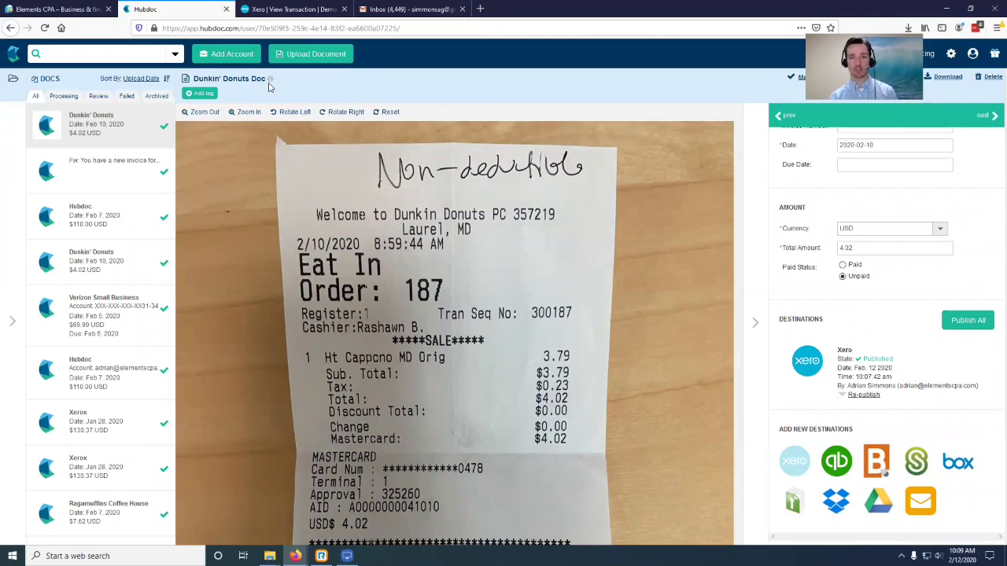
{"action": "left_click", "coordinate": [869, 395]}
{"action": "scroll", "coordinate": [970, 423], "scroll_direction": "down", "scroll_amount": 1}
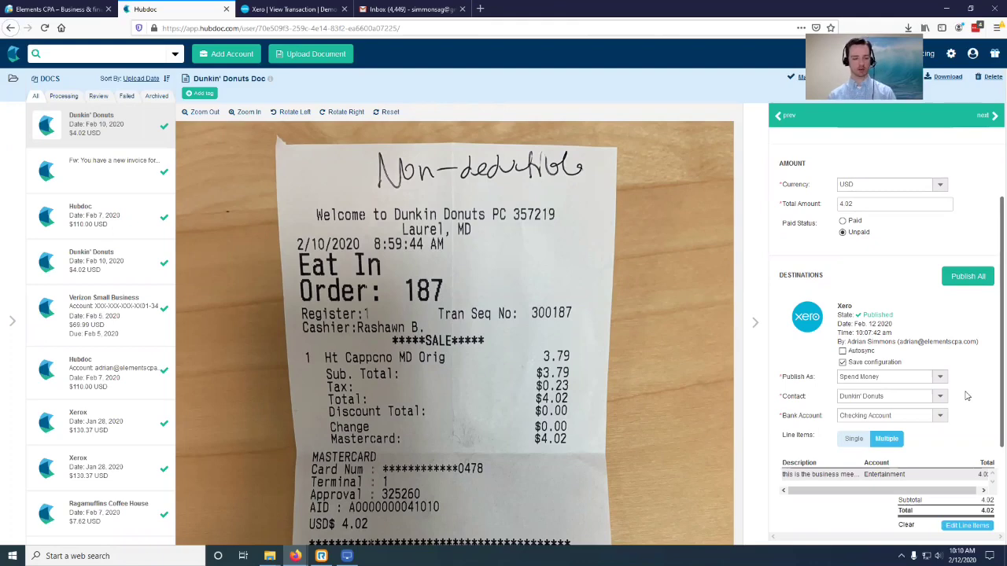
- Switch to the Hubdoc - Xero presentation in PowerPoint and display the Agenda slide
{"action": "key", "text": "alt+Tab"}
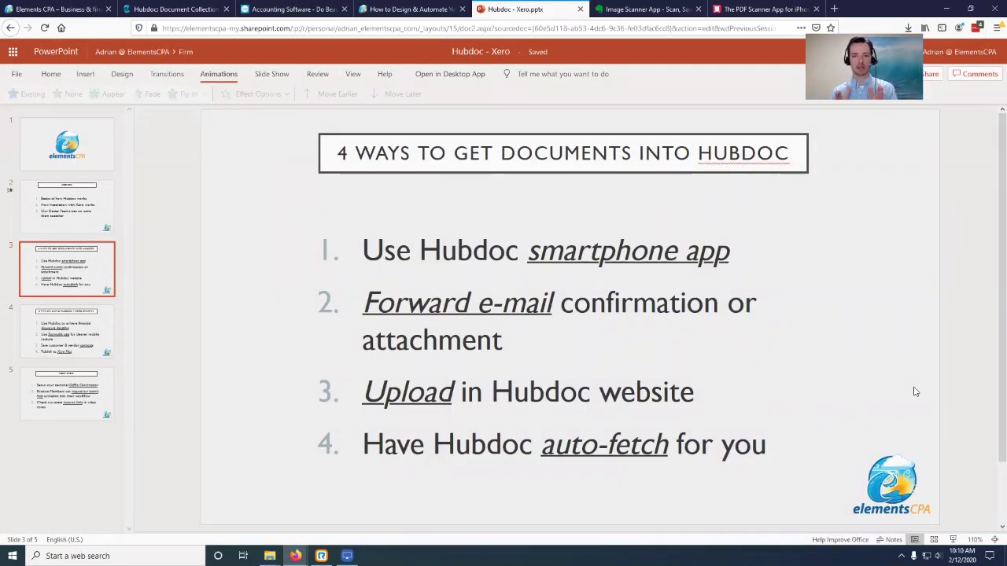
{"action": "left_click", "coordinate": [86, 221]}
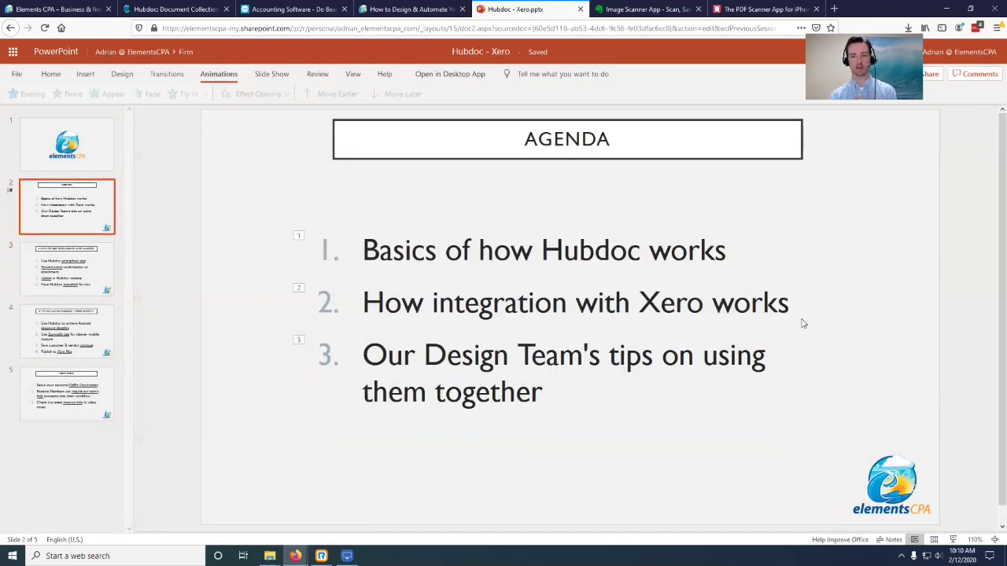